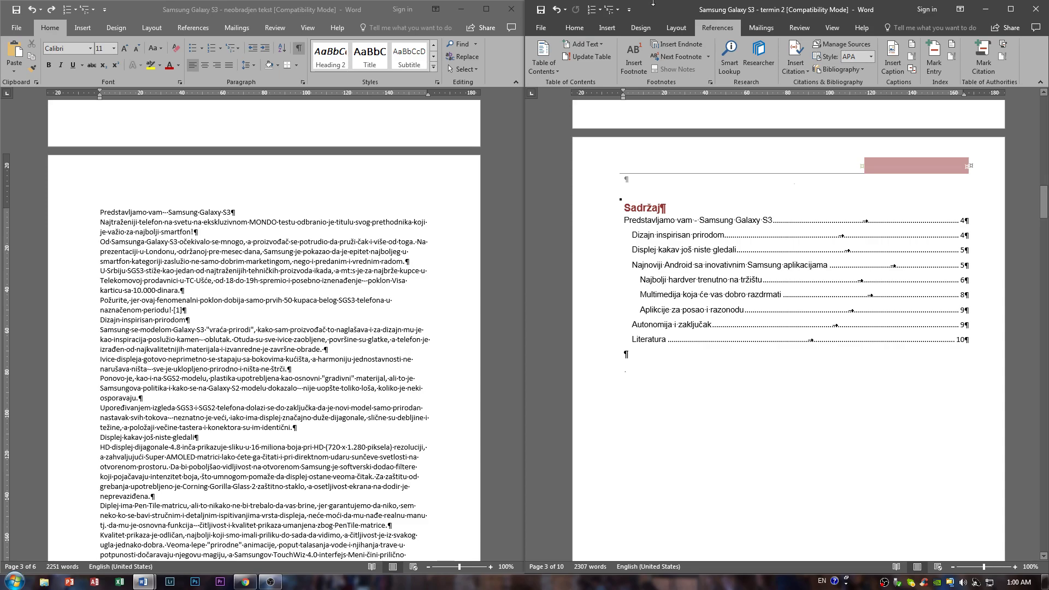
- Look through the built-in table of contents designs and examine the existing Sadržaj table in the finished document
left_click(543, 70)
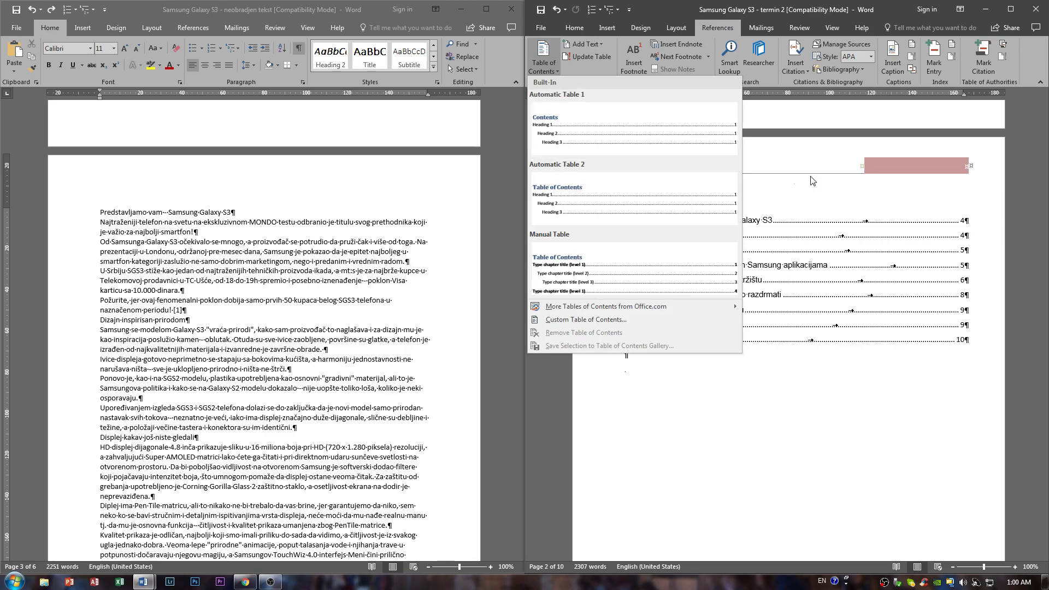
left_click(650, 148)
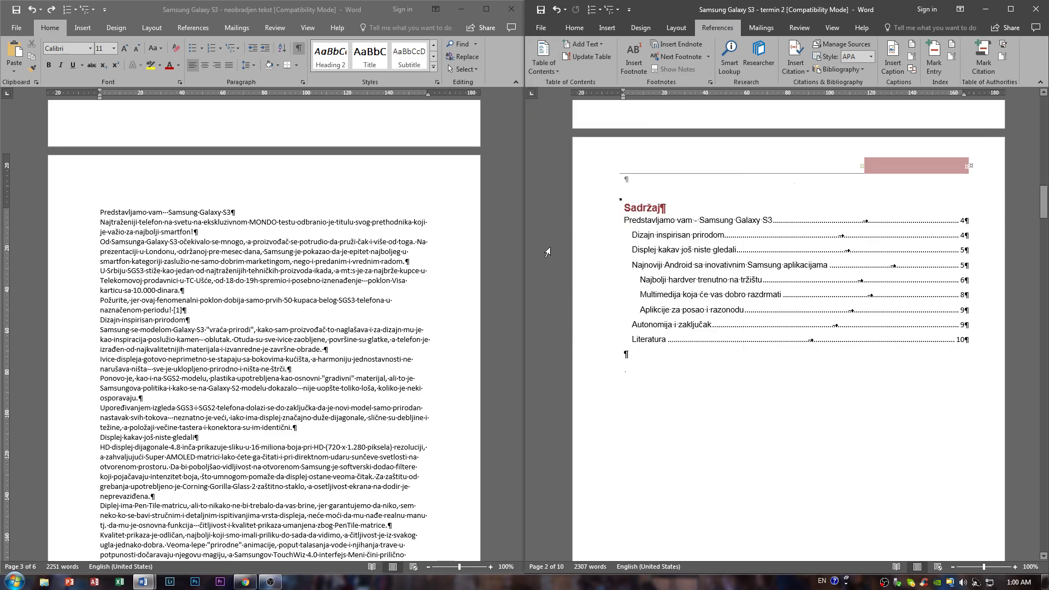
left_click(335, 231)
left_click(246, 208)
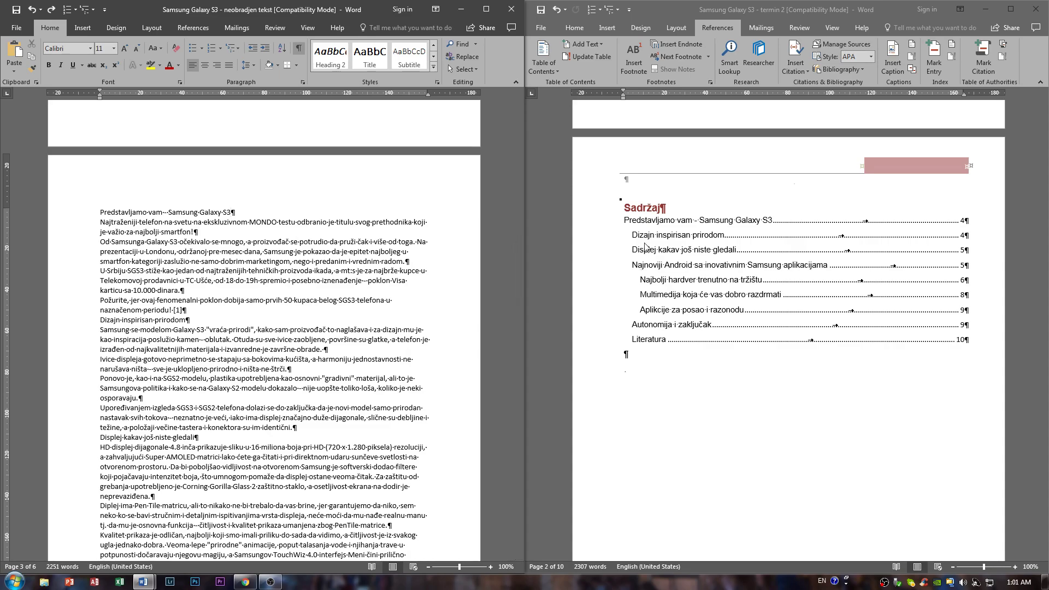
scroll(881, 267, "down", 1)
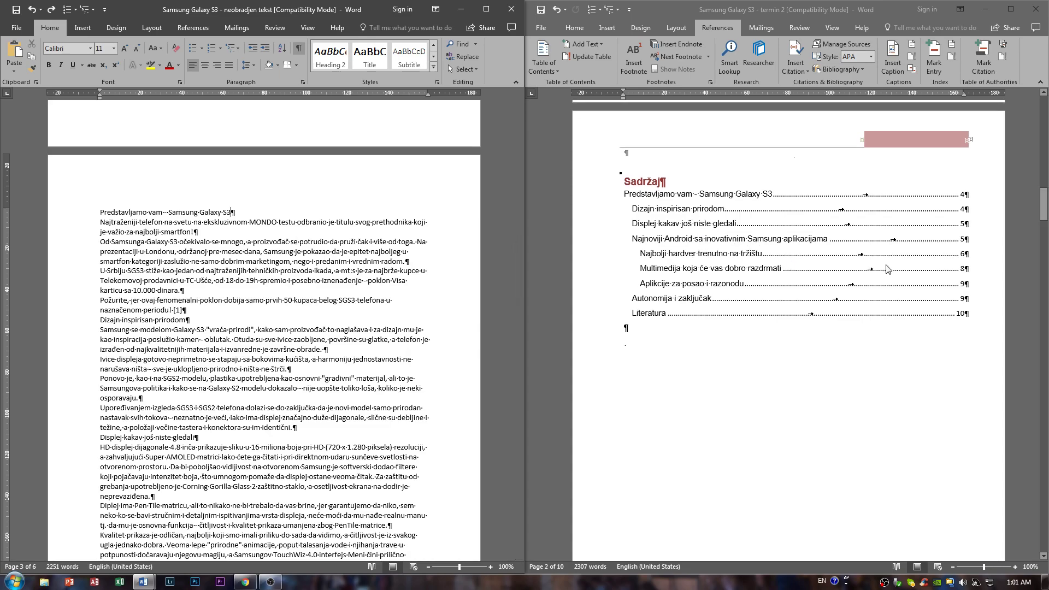
scroll(881, 267, "up", 2)
left_click(707, 37)
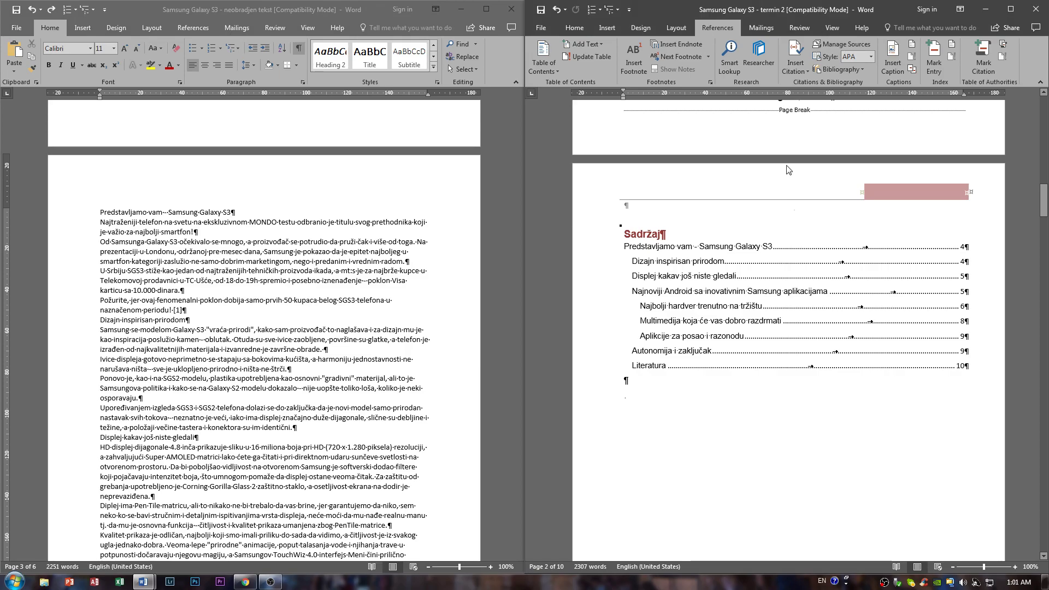
left_click(837, 247)
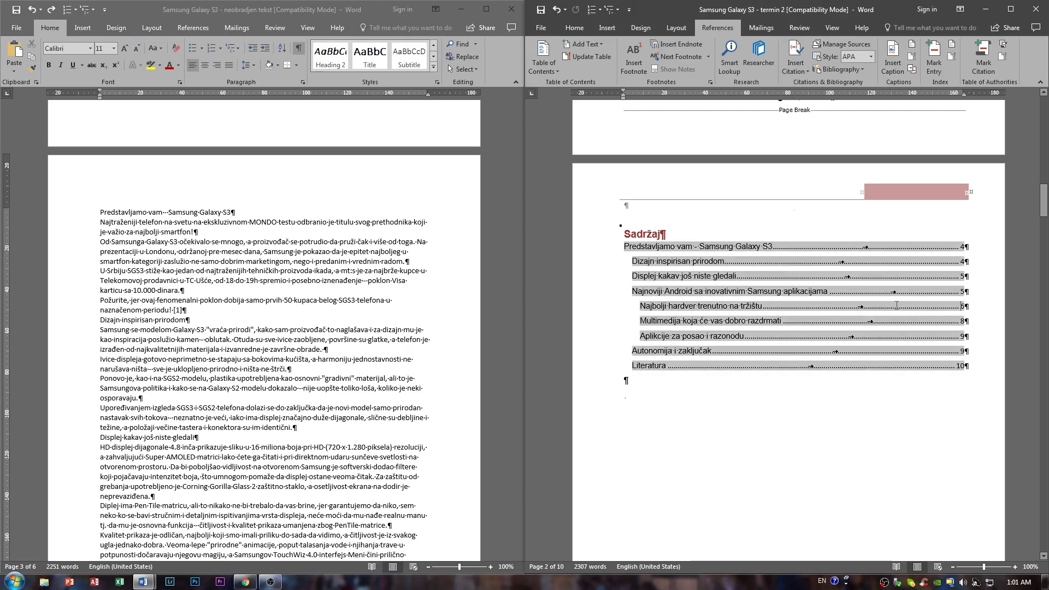
left_click(858, 366)
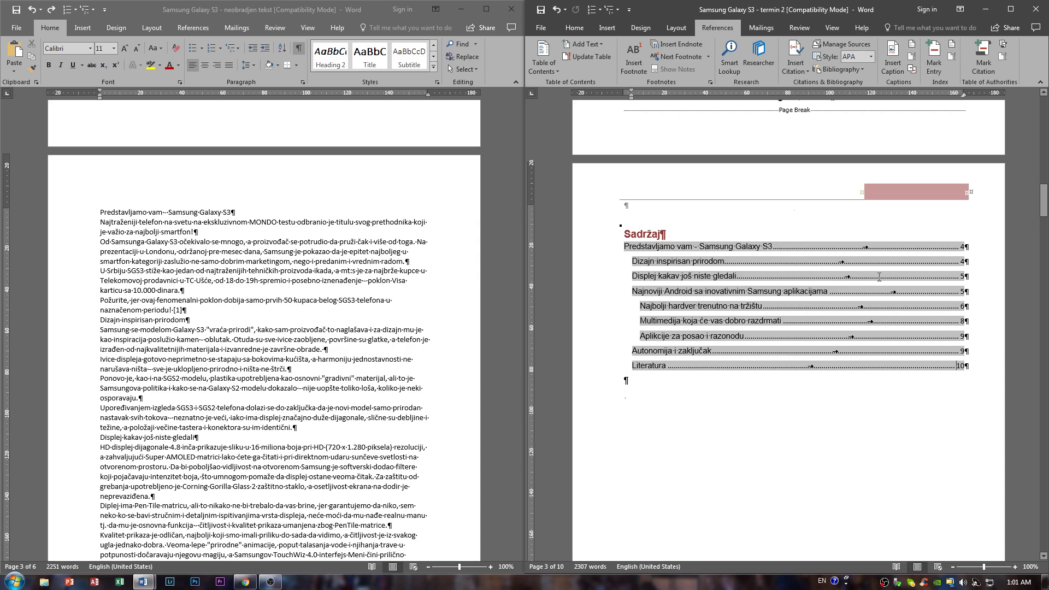
left_click(555, 68)
left_click(873, 283)
- Compare the first chapter and contents page of the finished document with the same part of the unformatted text
scroll(659, 226, "down", 5)
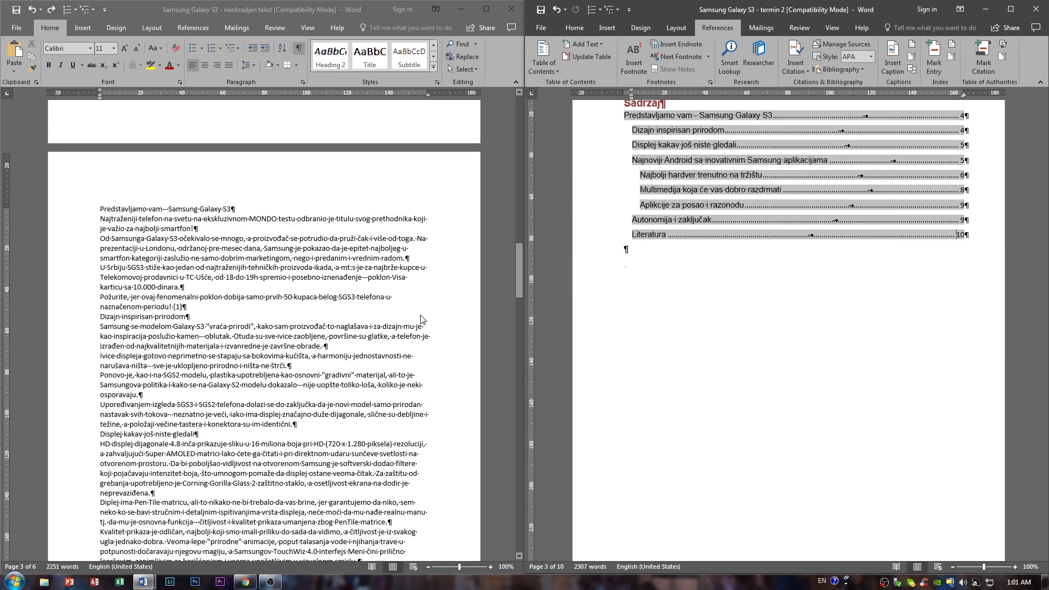
scroll(712, 278, "down", 10)
scroll(713, 278, "down", 7)
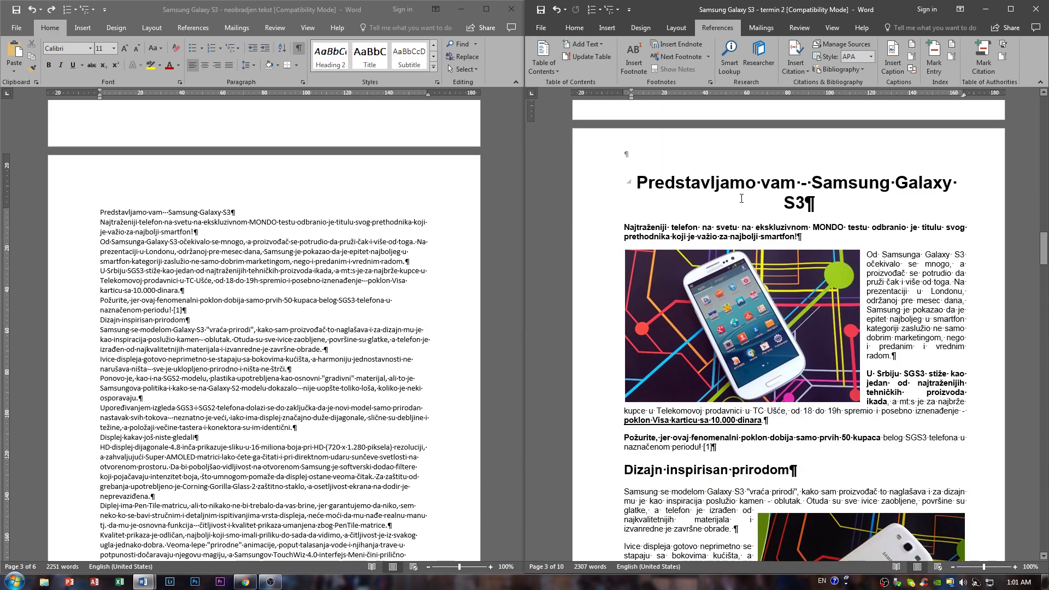
left_click(397, 212)
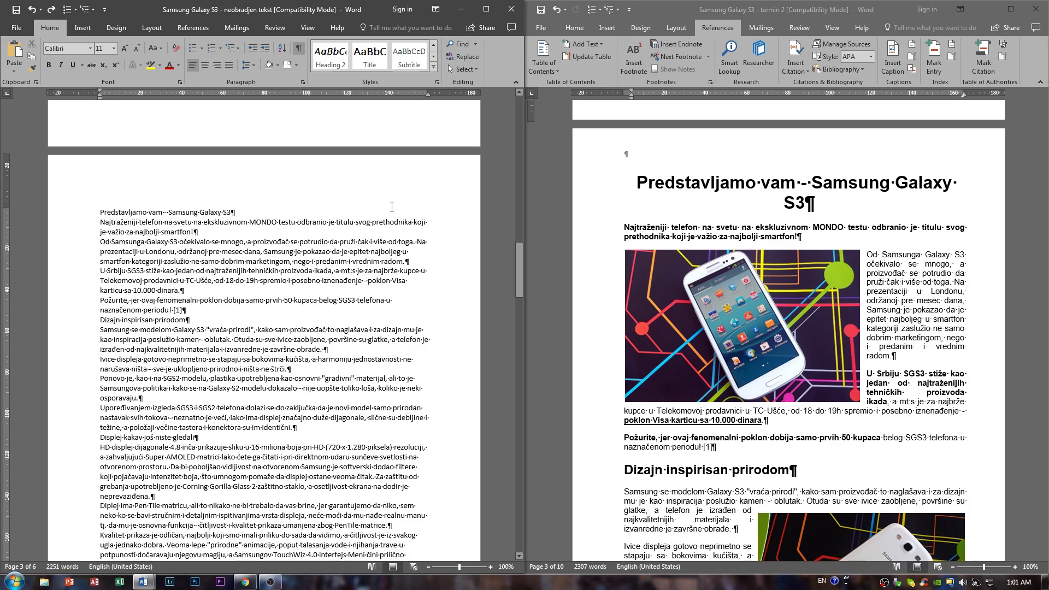
scroll(342, 208, "up", 3)
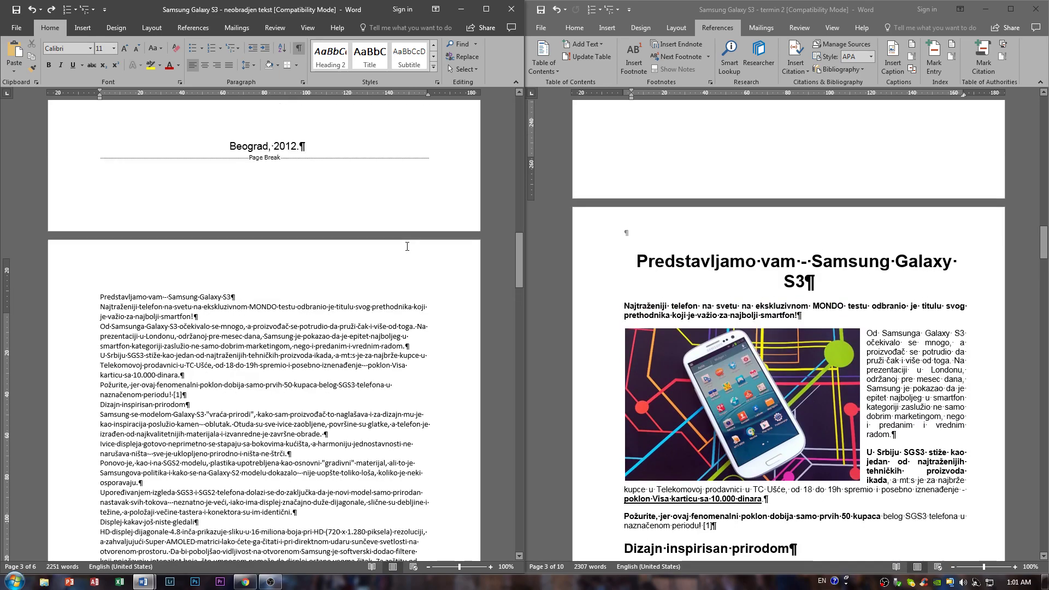
scroll(440, 253, "up", 2)
scroll(860, 293, "up", 3)
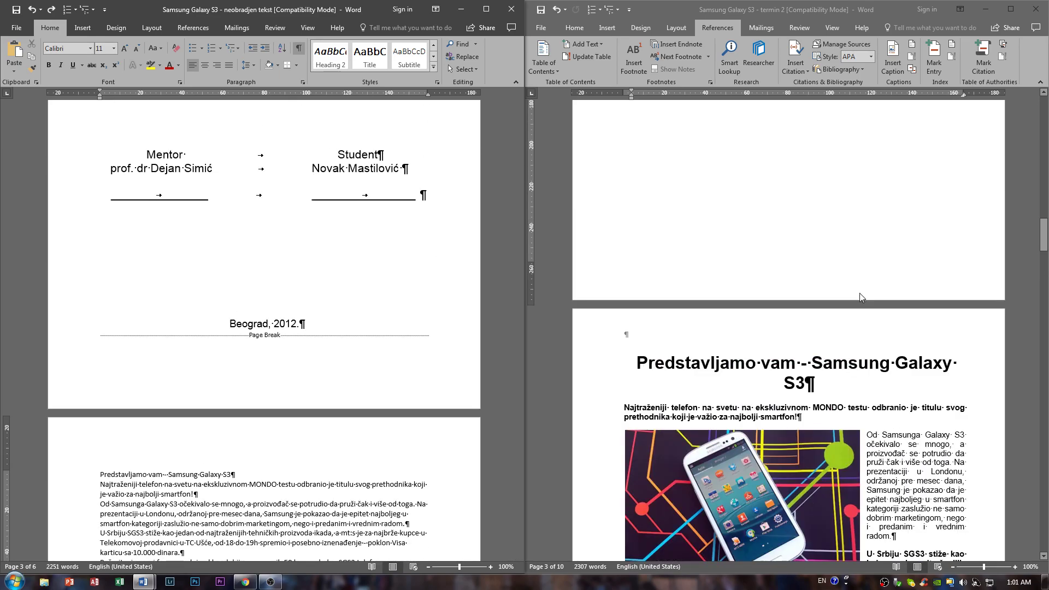
scroll(848, 300, "up", 12)
scroll(848, 300, "up", 1)
scroll(371, 317, "down", 5)
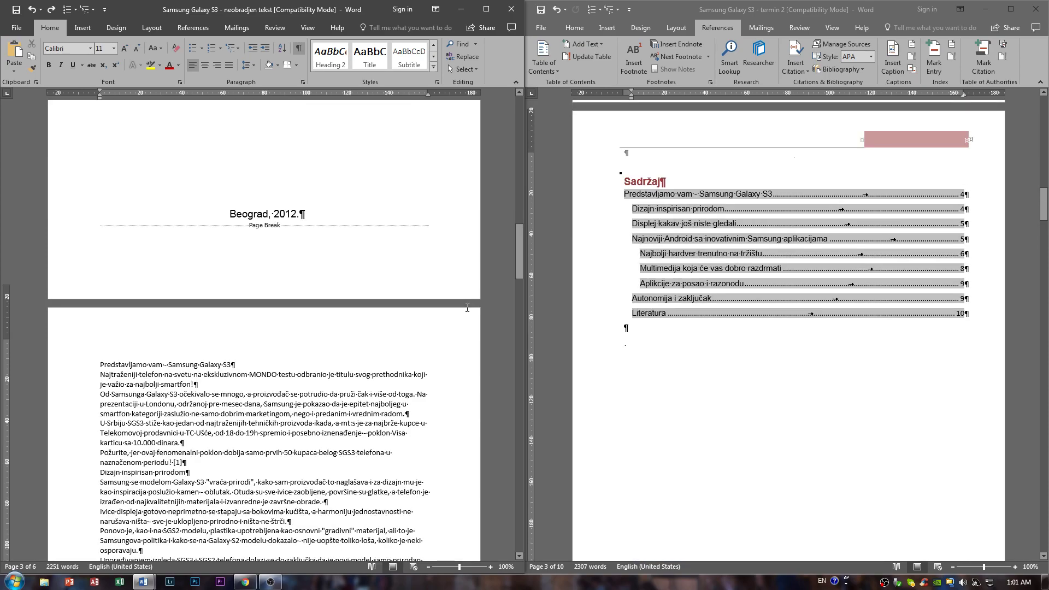
scroll(806, 259, "down", 7)
scroll(807, 259, "down", 4)
- Check which styles are applied to the headings "Predstavljamo vam - Samsung Galaxy S3" and "Dizajn inspirisan prirodom" in the finished document
left_click(663, 392)
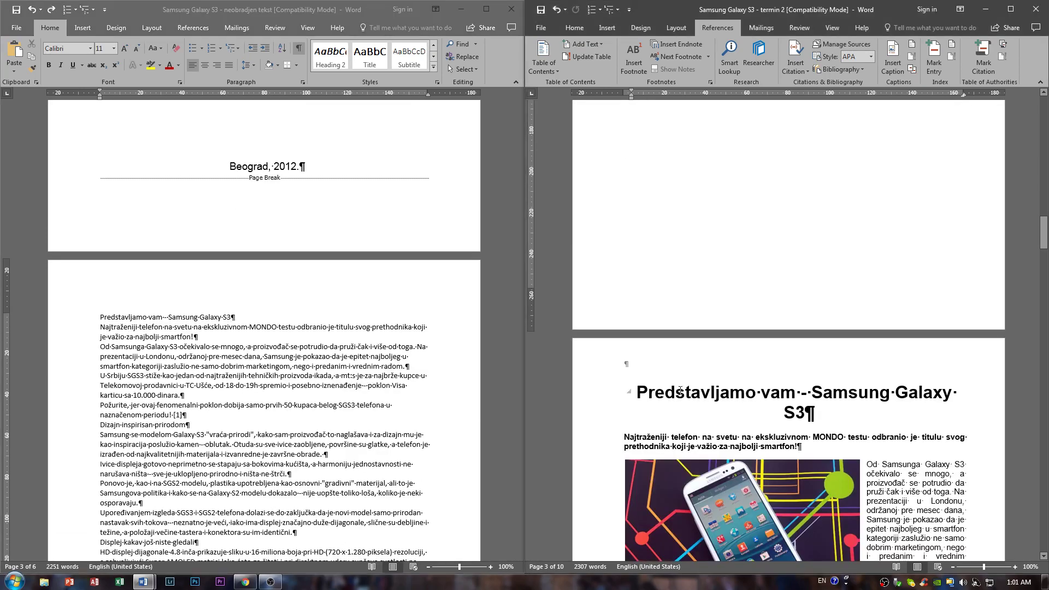
scroll(663, 392, "down", 2)
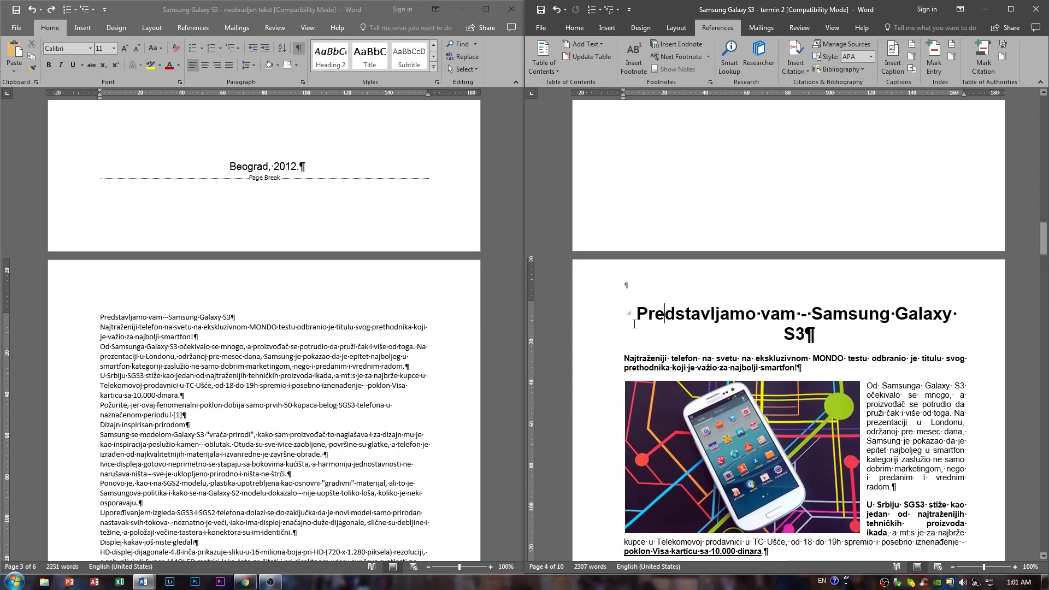
key("Left")
key("Left")
left_click(578, 29)
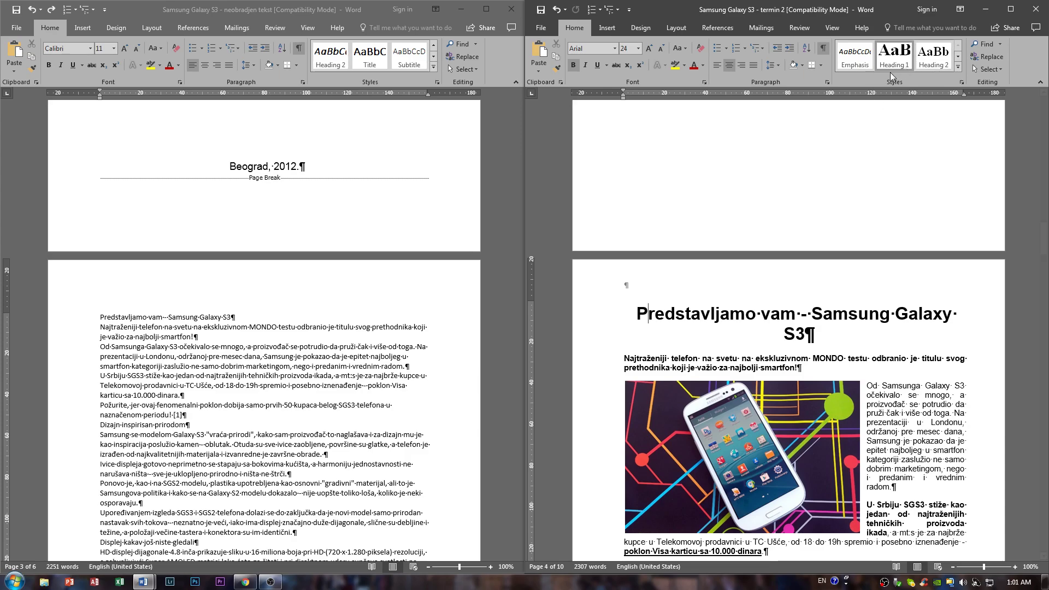
scroll(765, 328, "down", 15)
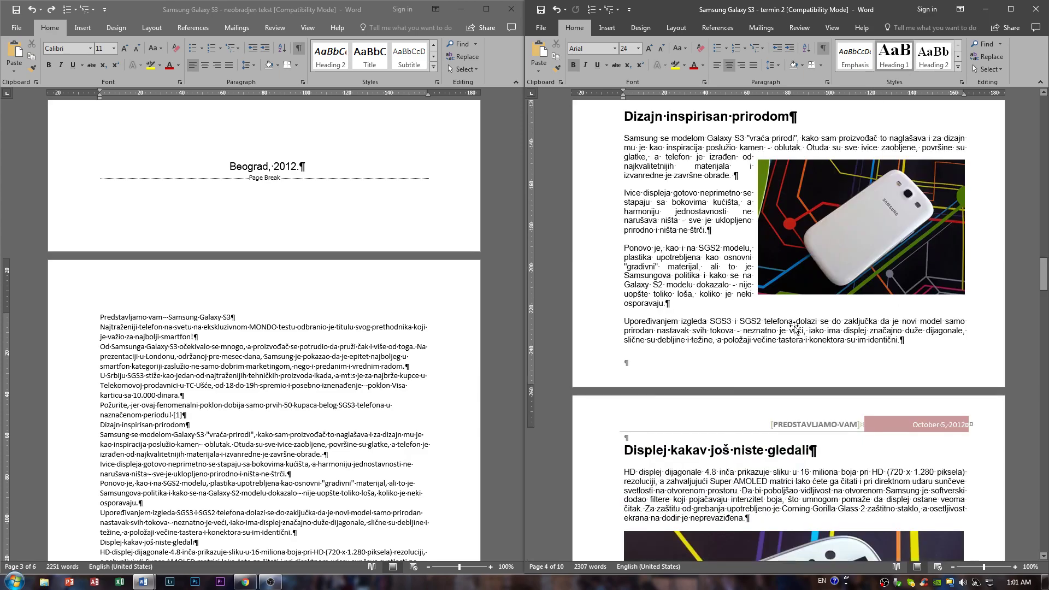
scroll(762, 269, "up", 6)
left_click(761, 208)
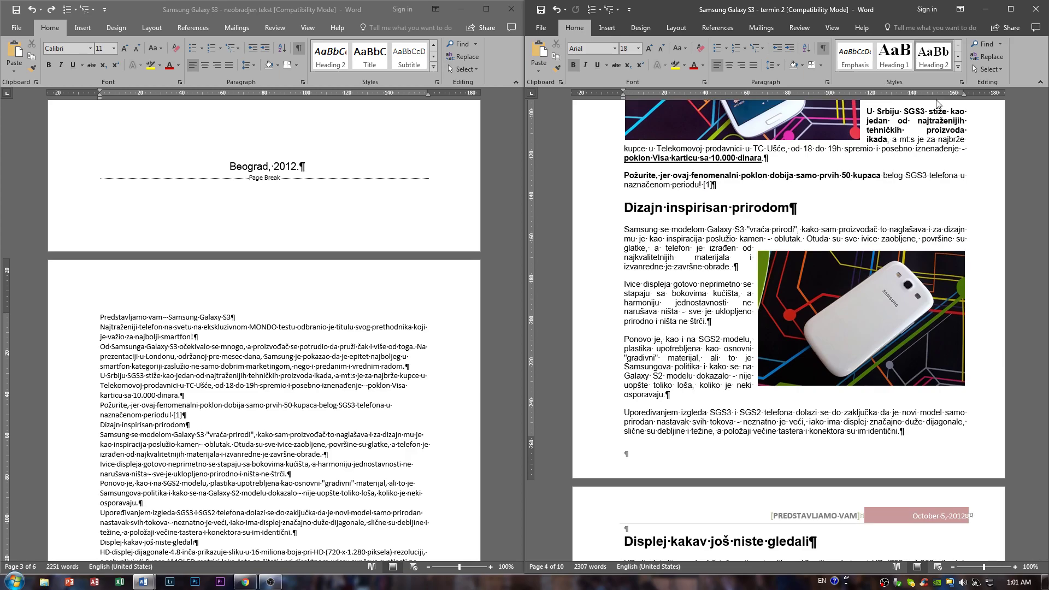
scroll(774, 203, "up", 14)
left_click(678, 339)
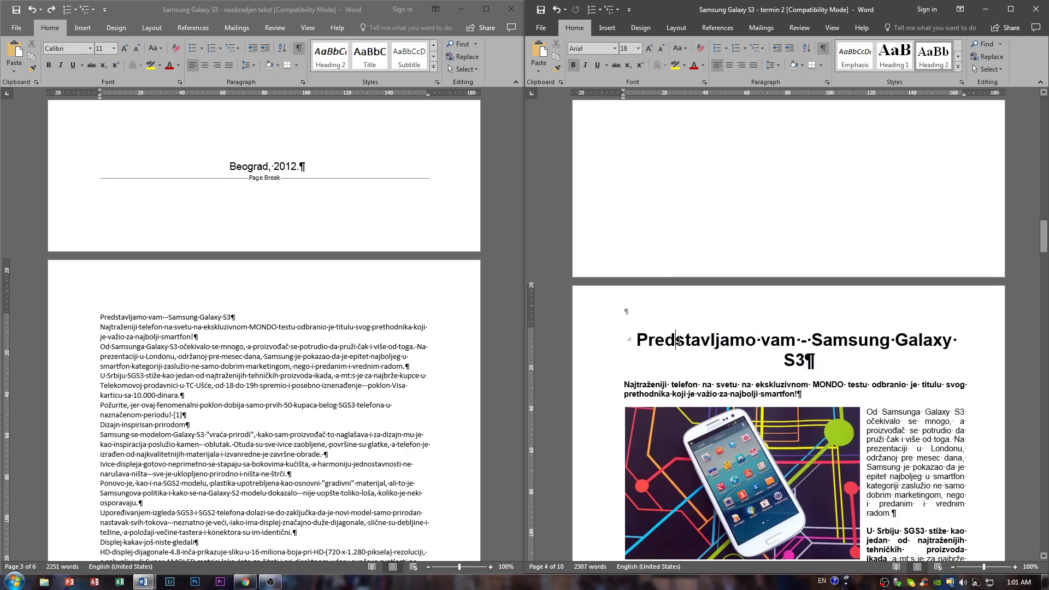
scroll(792, 322, "down", 4)
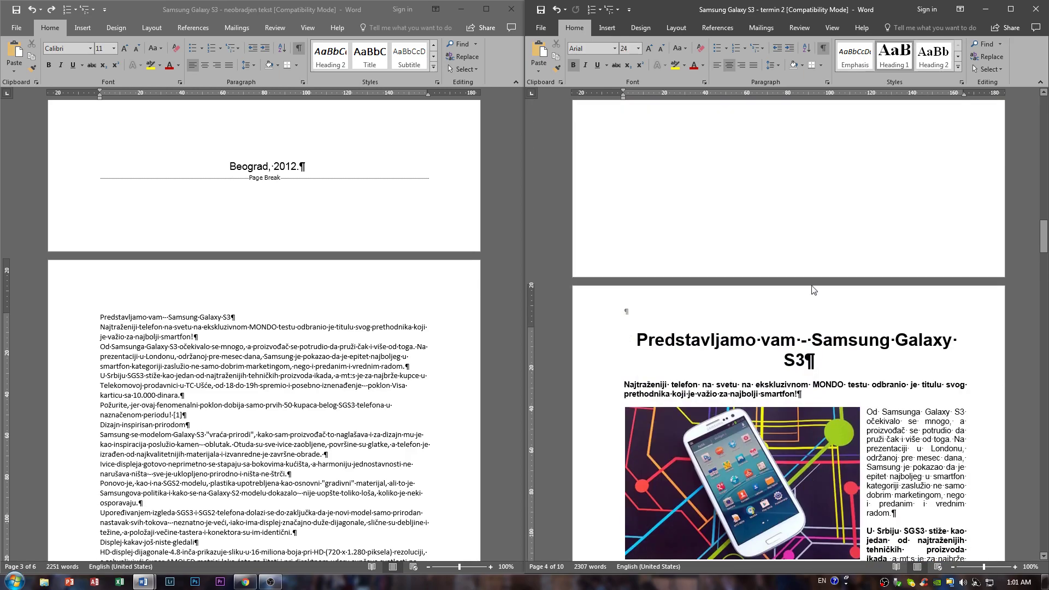
scroll(764, 328, "up", 5)
scroll(711, 330, "down", 2)
scroll(696, 331, "up", 2)
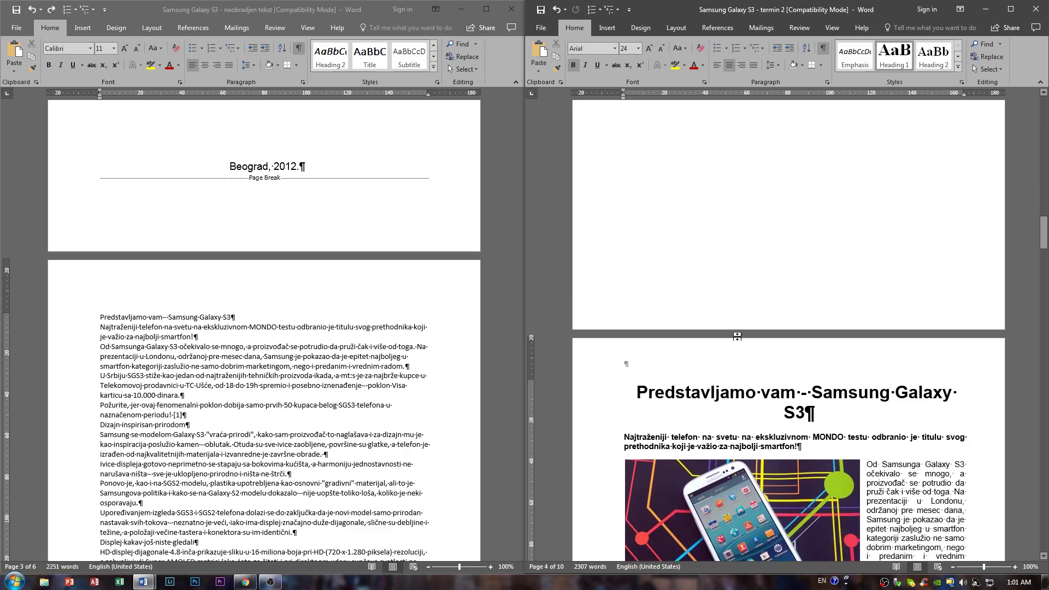
scroll(696, 331, "down", 4)
scroll(728, 404, "up", 5)
scroll(728, 404, "up", 6)
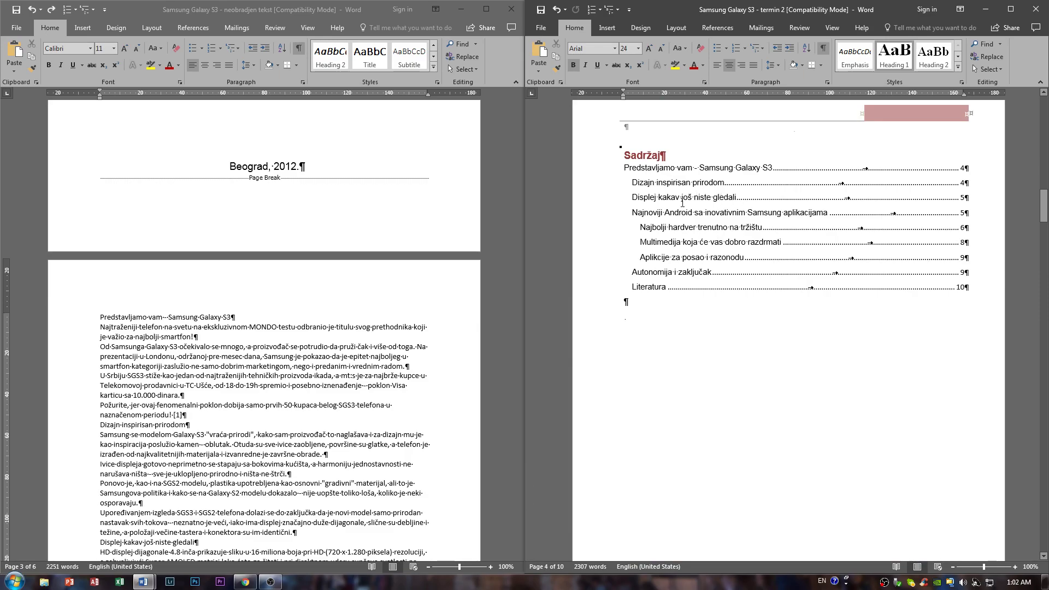
- Examine the indentation levels of the entries in the finished document's table of contents
left_click(658, 195)
scroll(641, 188, "up", 2)
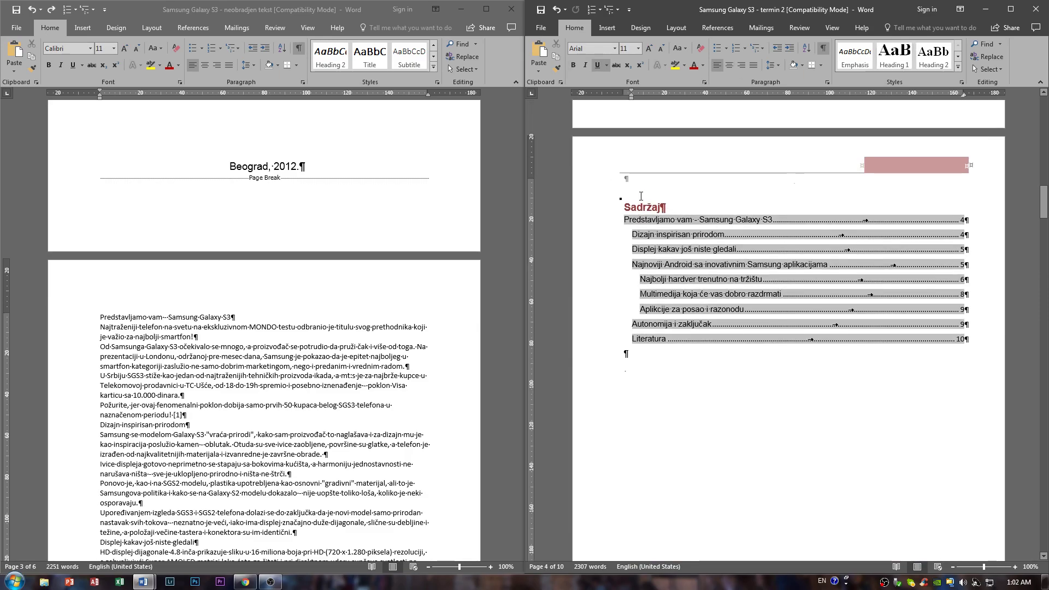
left_click(630, 235)
left_click(623, 221)
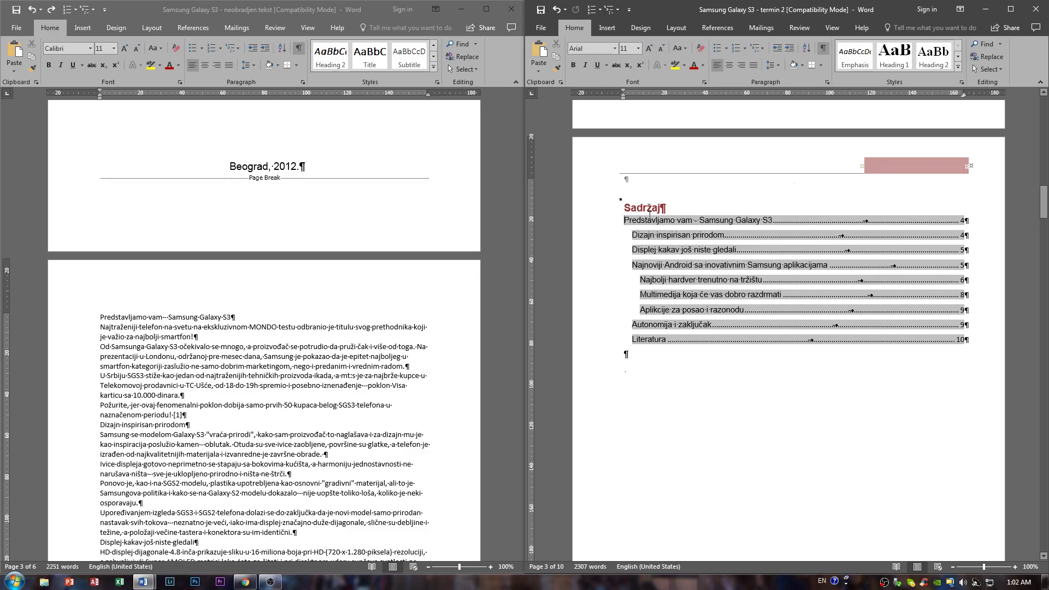
left_click(644, 225)
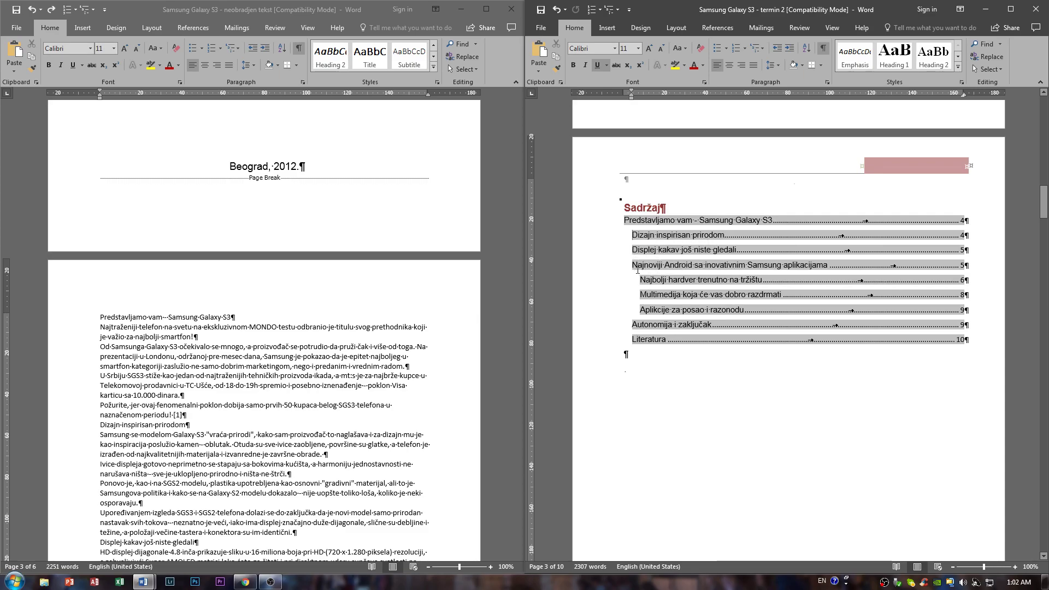
left_click(646, 282)
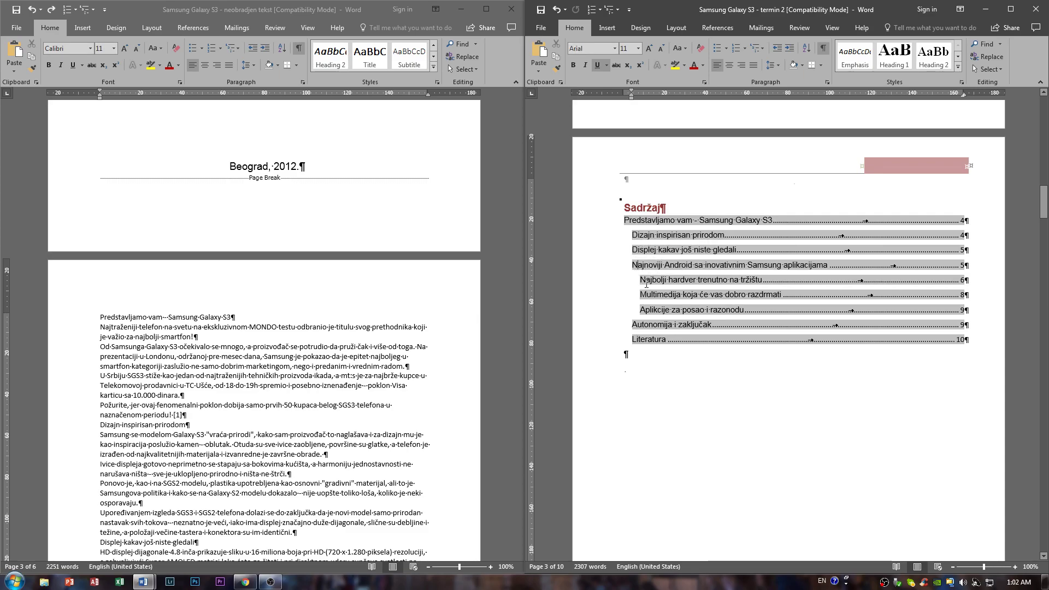
left_click(648, 235)
left_click(638, 327)
left_click(625, 219)
- Follow the "Autonomija i zaključak" link in the table of contents to its heading, and return to the table
left_click(675, 326, "ctrl")
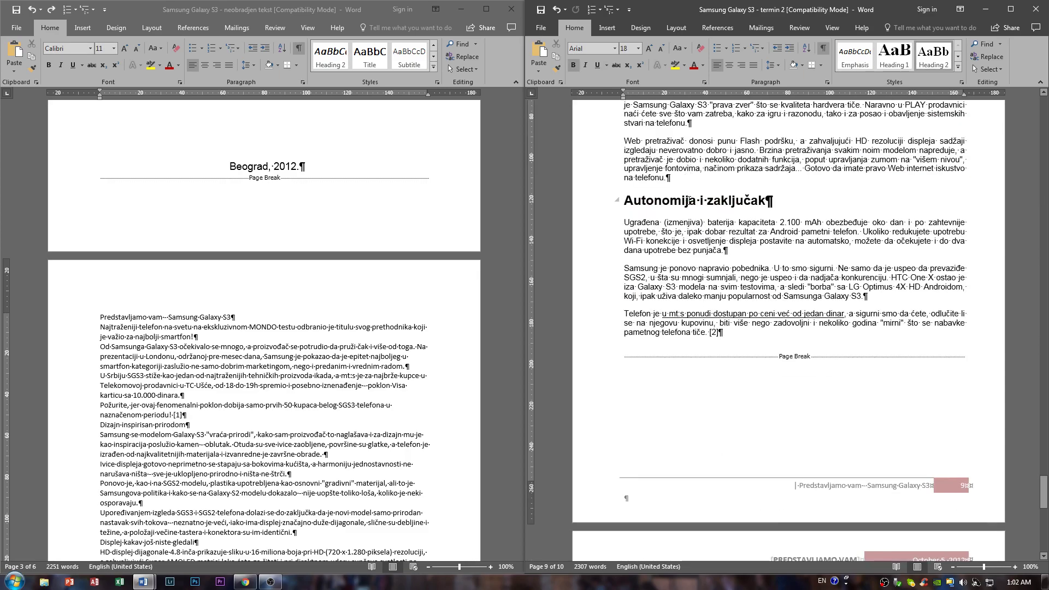
scroll(755, 308, "up", 12)
scroll(756, 309, "up", 20)
scroll(741, 290, "down", 10)
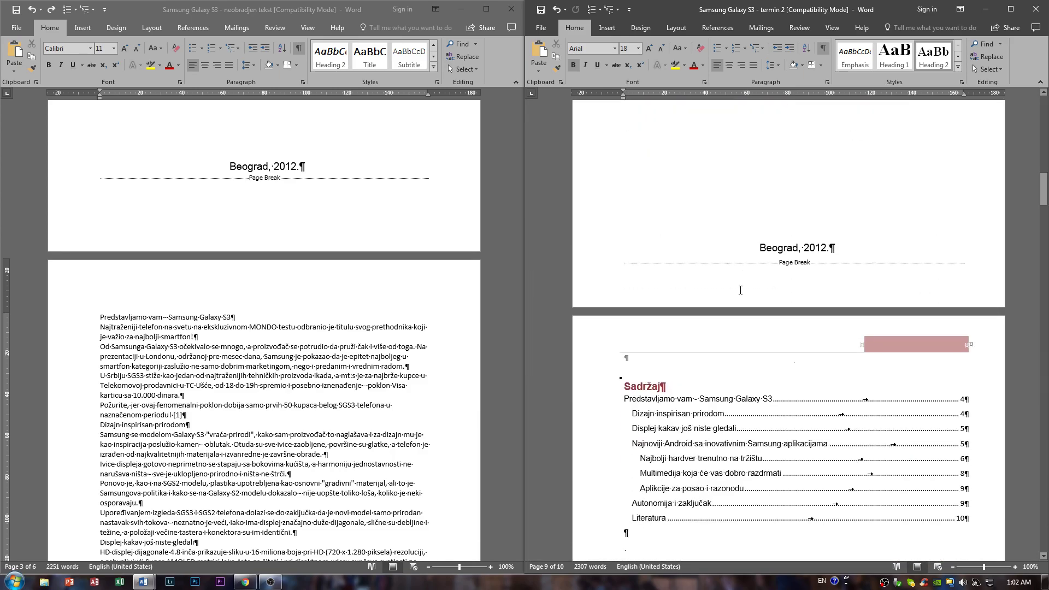
scroll(740, 290, "down", 5)
left_click(667, 259)
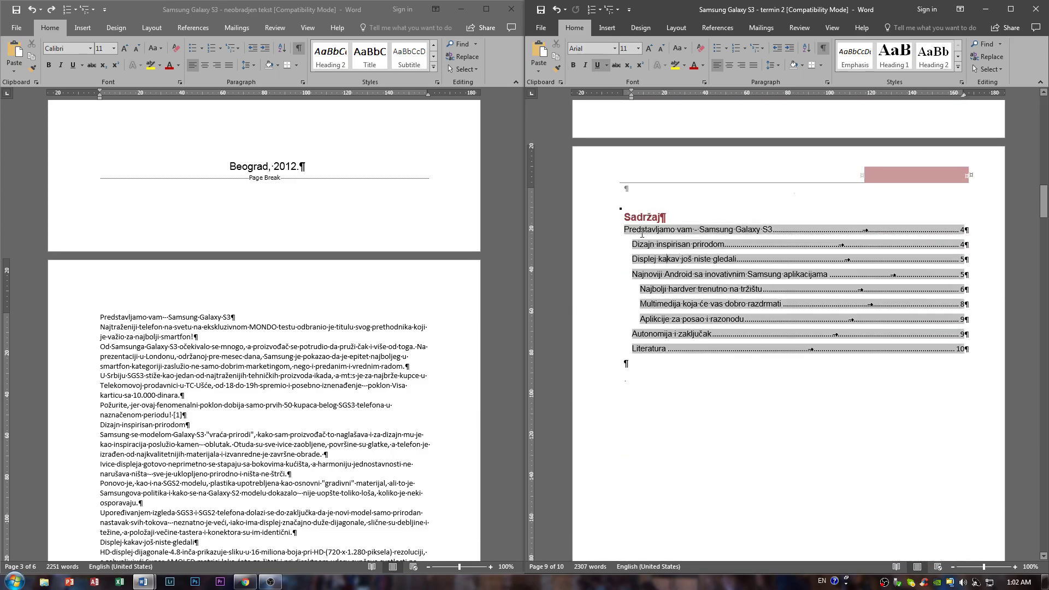
- Maximize the unformatted document's window and view the available styles with the cursor in the "Predstavljamo vam - Samsung Galaxy S3" title line
left_click(343, 307)
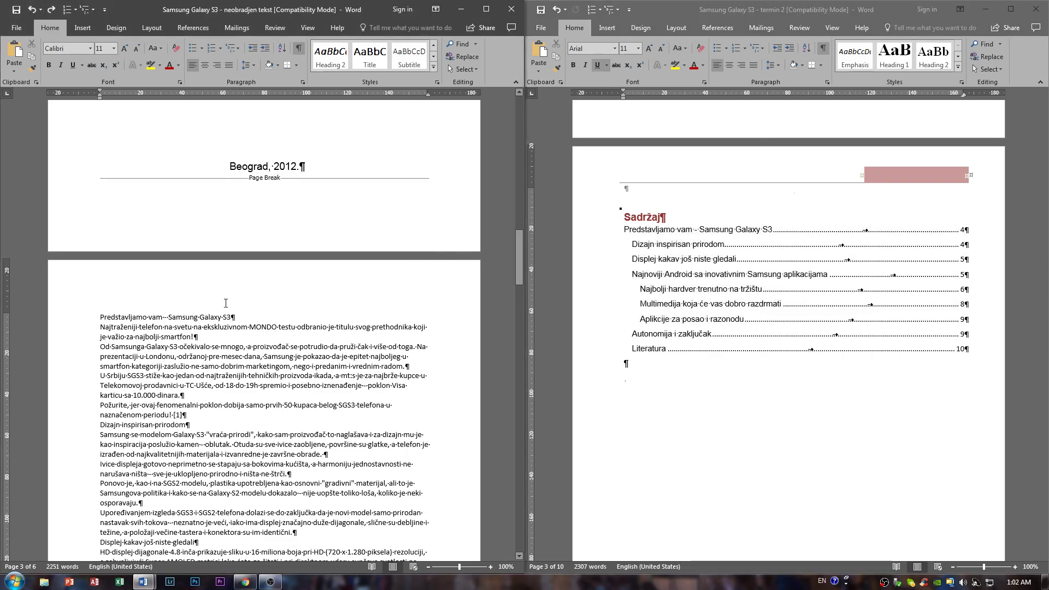
scroll(735, 242, "down", 18)
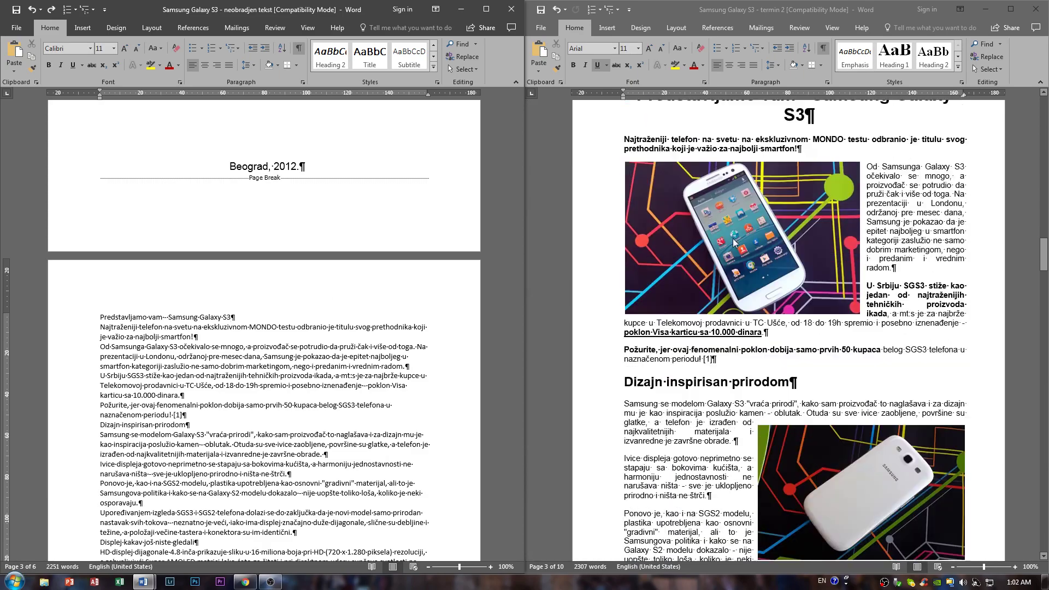
scroll(735, 242, "up", 1)
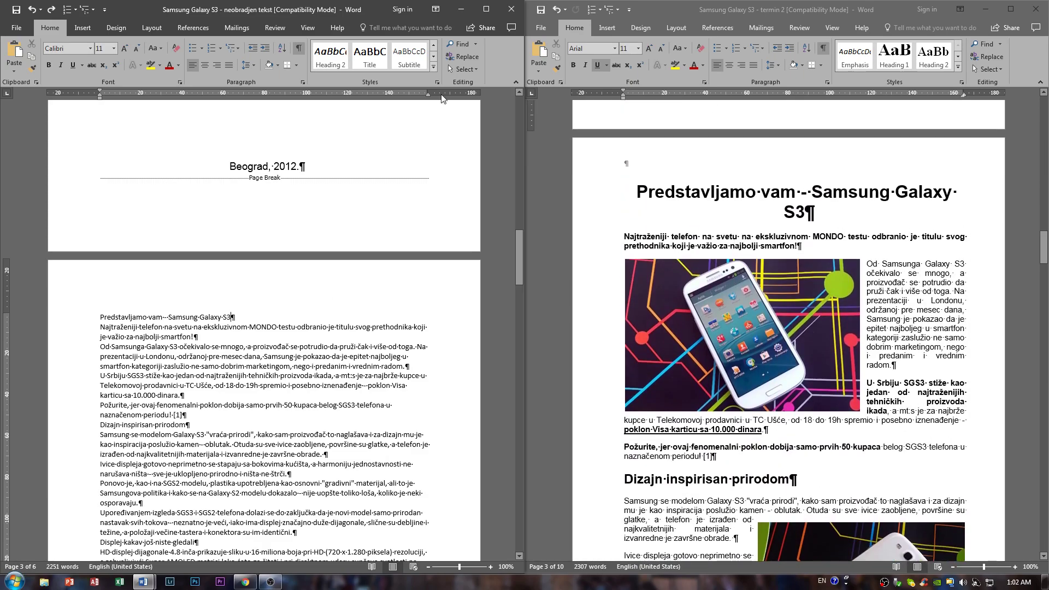
double_click(368, 8)
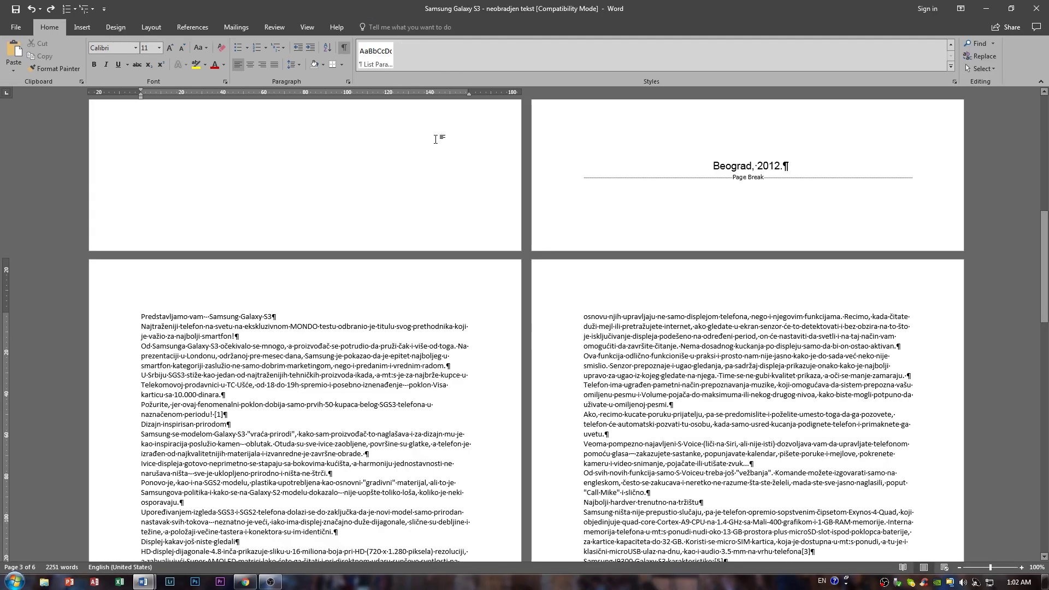
left_click(951, 66)
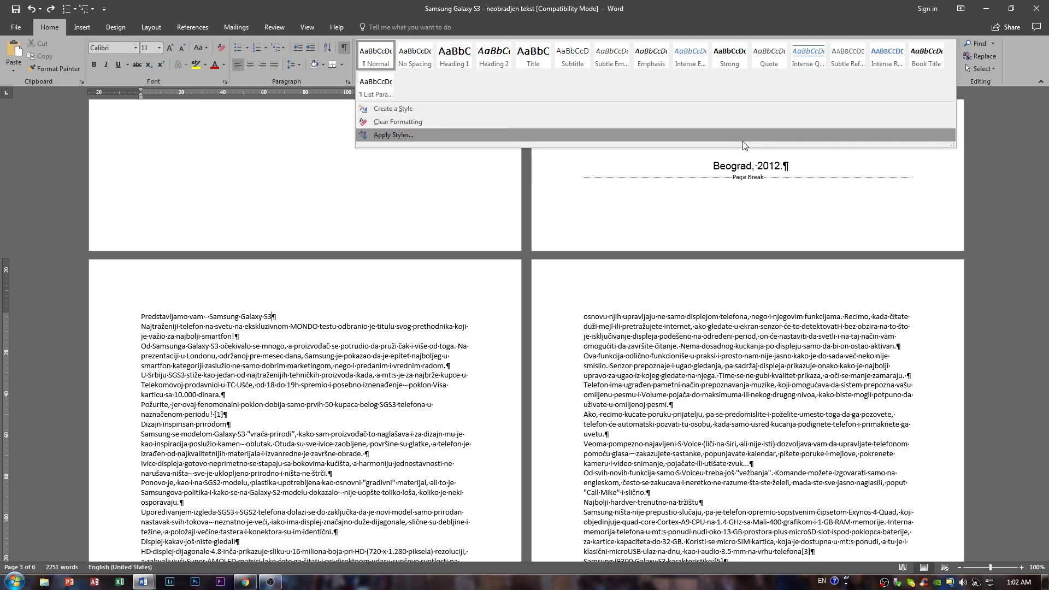
left_click(297, 315)
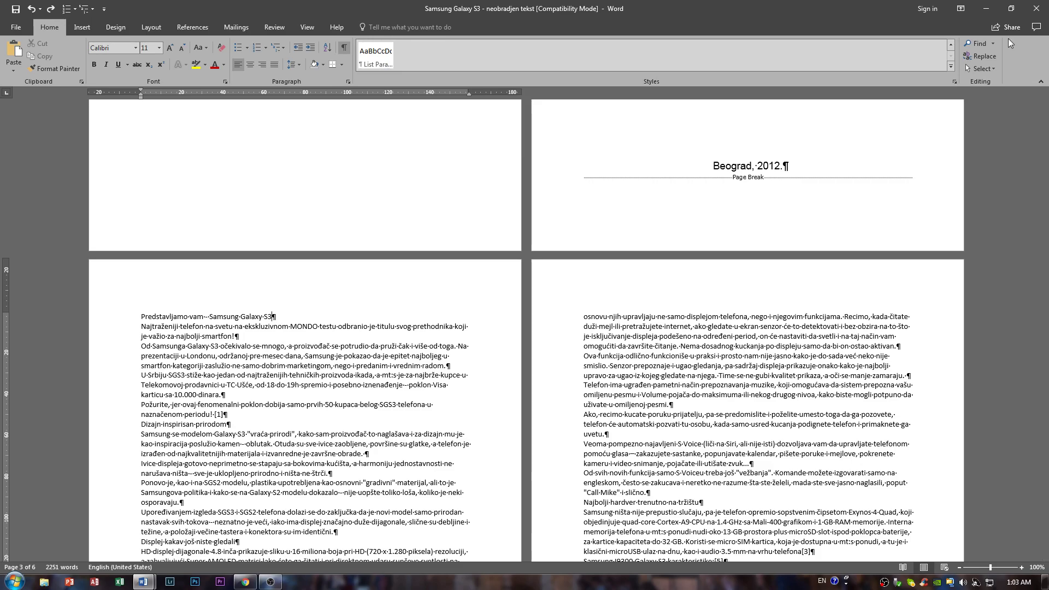
- Apply the Heading 1 style to the "Predstavljamo vam - Samsung Galaxy S3" title line
left_click(951, 50)
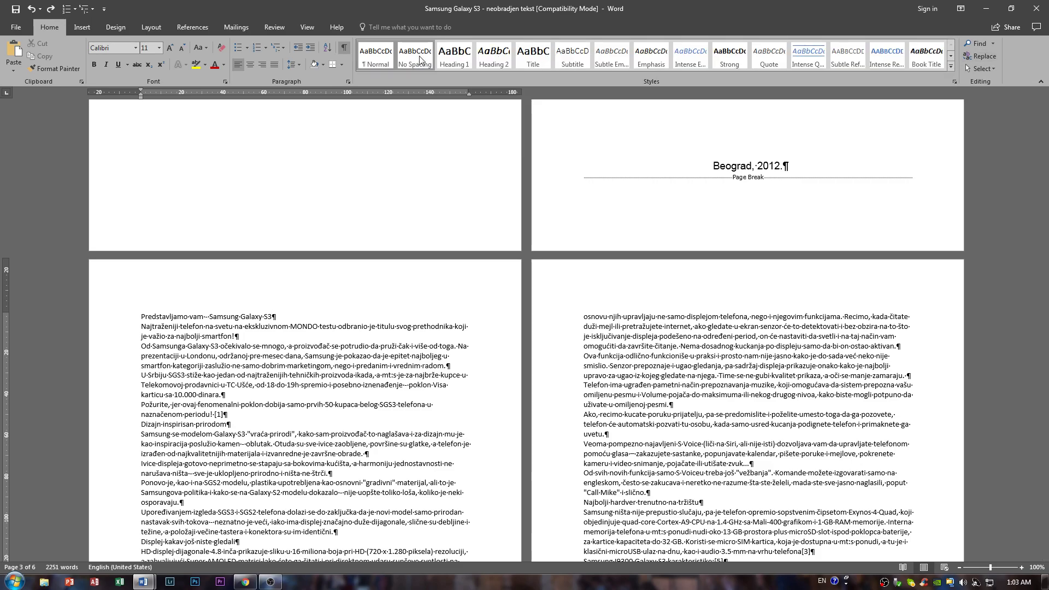
left_click(454, 53)
left_click(349, 279)
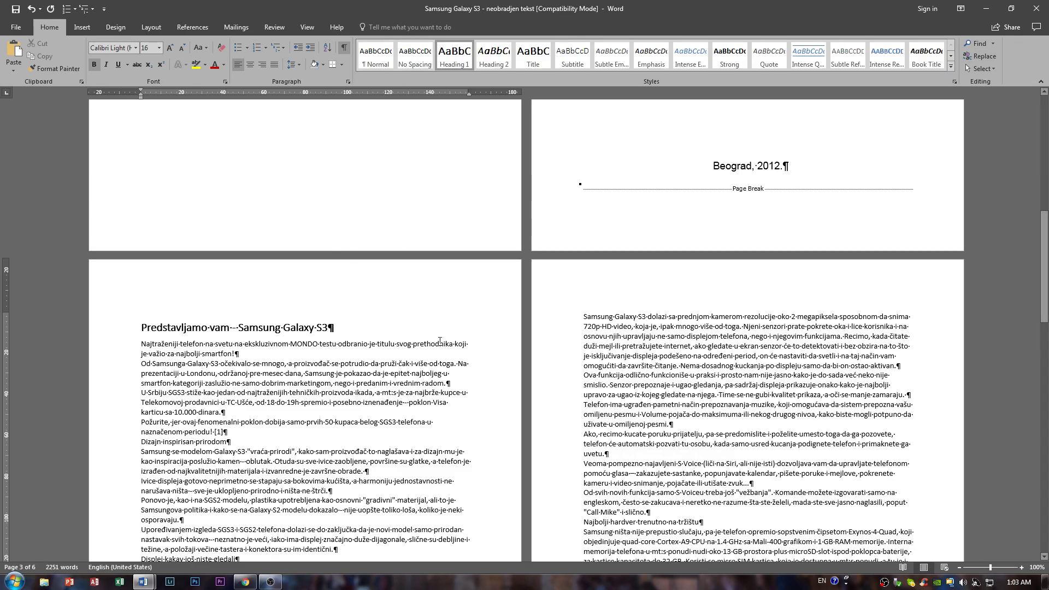
left_click_drag(337, 331, 140, 329)
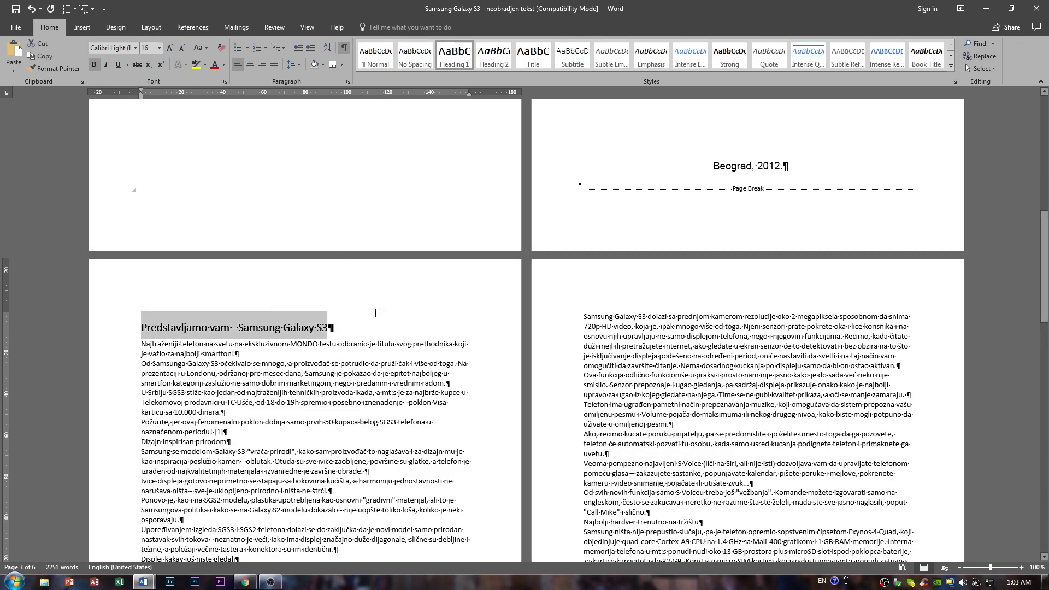
right_click(450, 67)
left_click(460, 83)
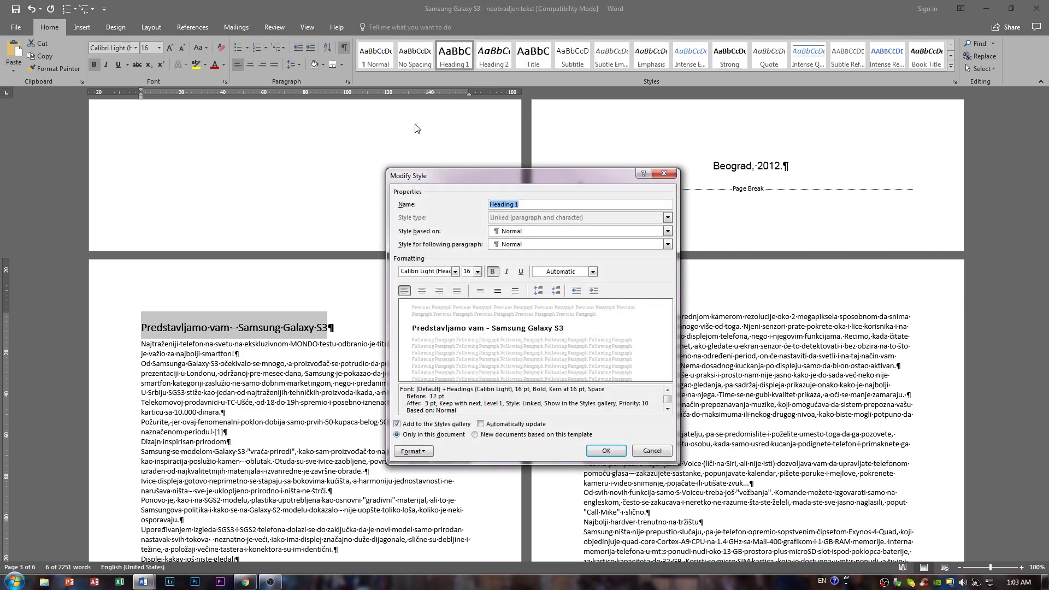
left_click(457, 272)
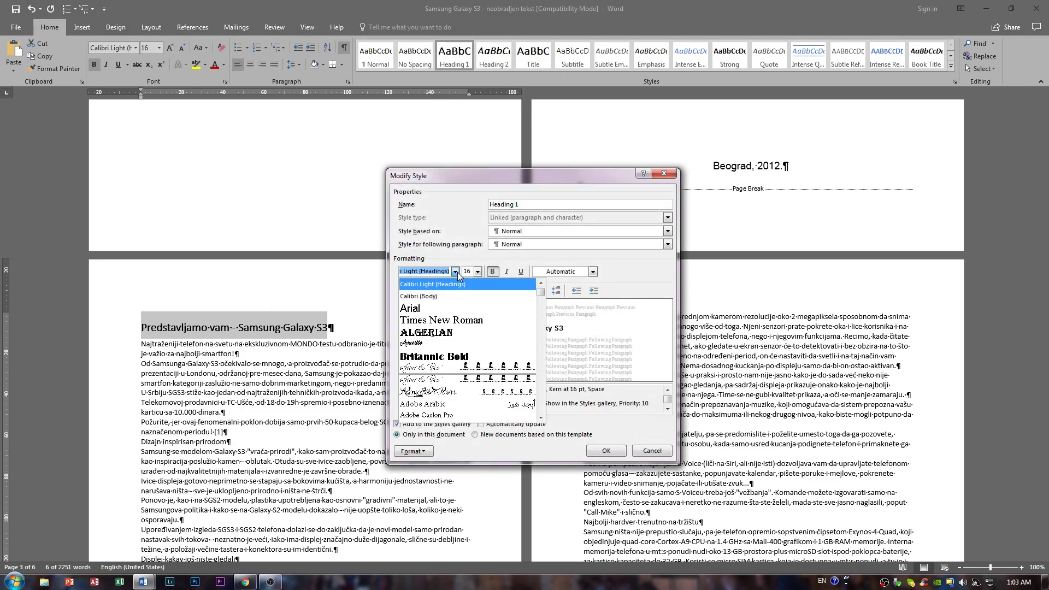
left_click(438, 304)
left_click(664, 173)
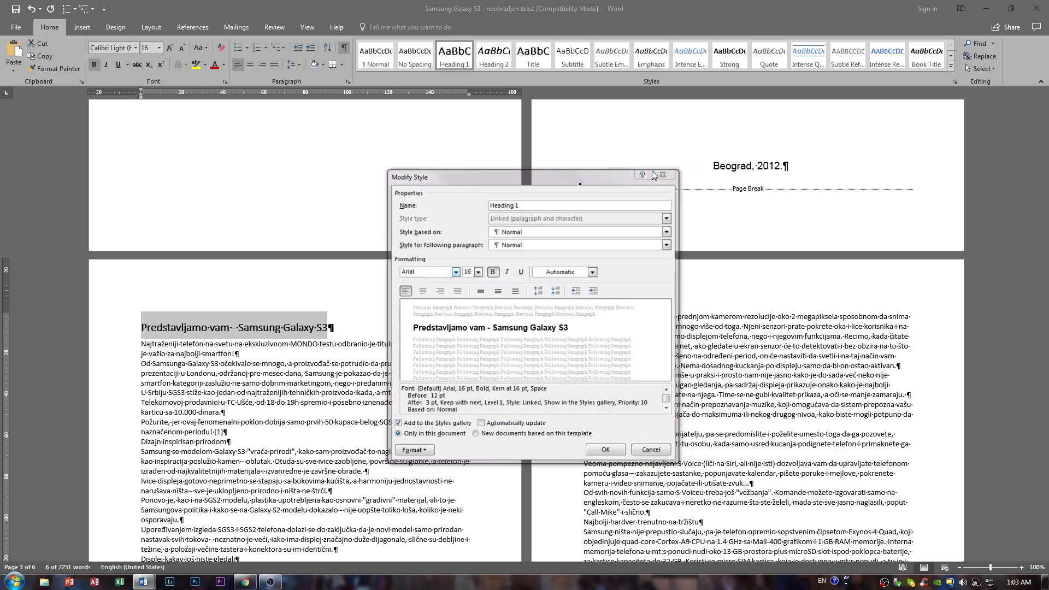
- Modify the Heading 1 style to use the Arial font at 24 pt
right_click(457, 57)
left_click(474, 76)
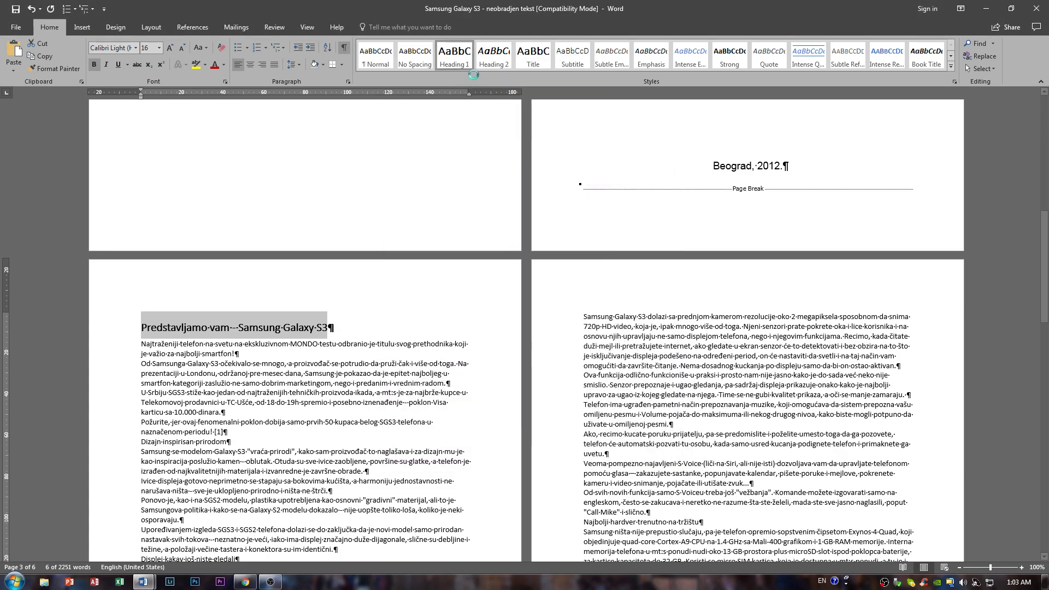
left_click(455, 272)
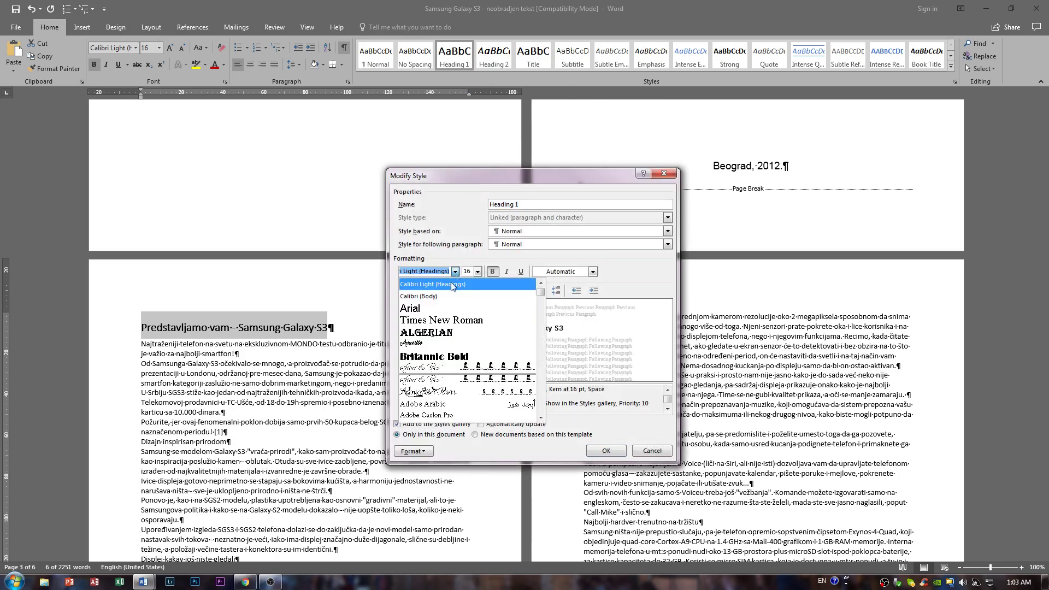
left_click(450, 308)
left_click(478, 271)
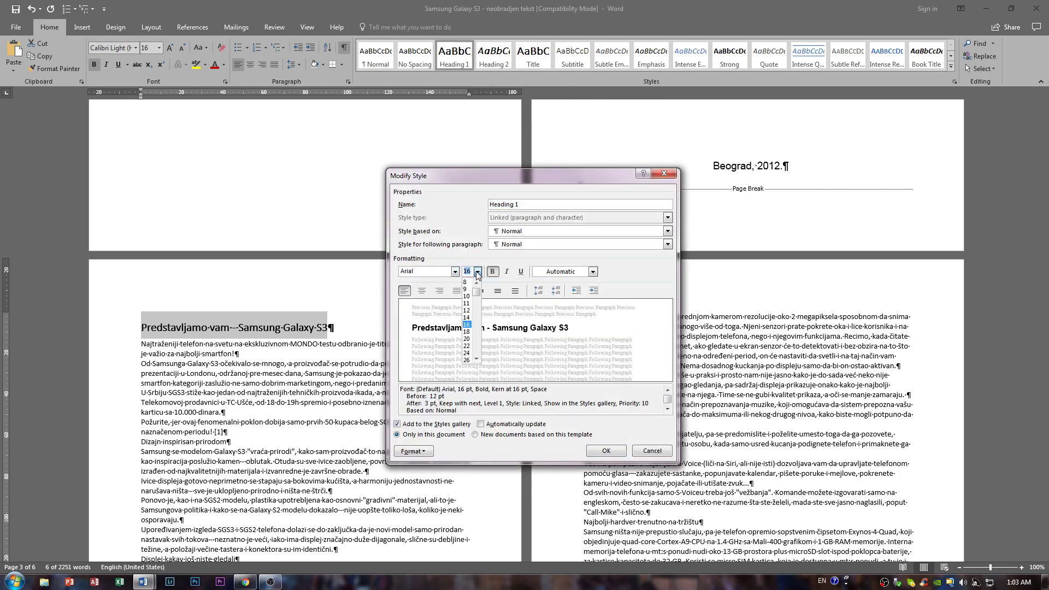
left_click(471, 358)
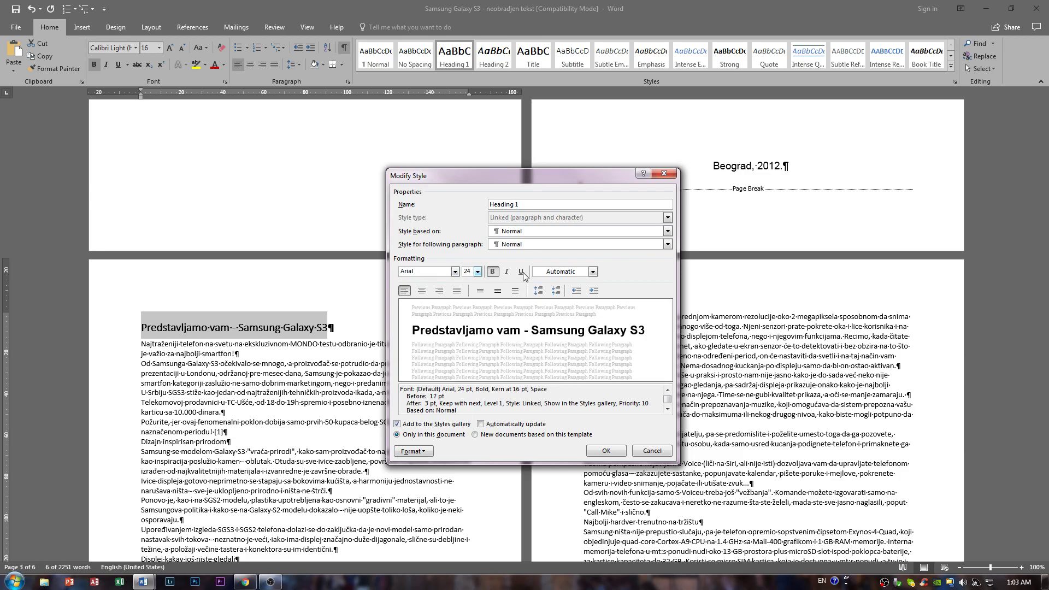
left_click(606, 451)
left_click(394, 320)
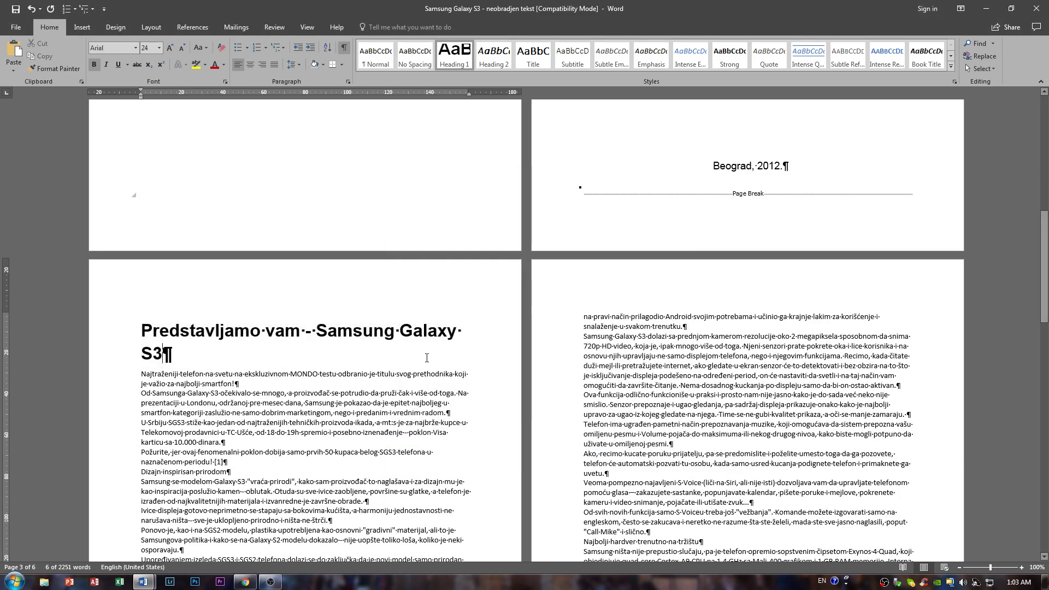
- Try the Heading 1 style on the body paragraph ending in "Call Mike" i slično, and undo it
scroll(394, 319, "down", 3)
left_click(686, 350)
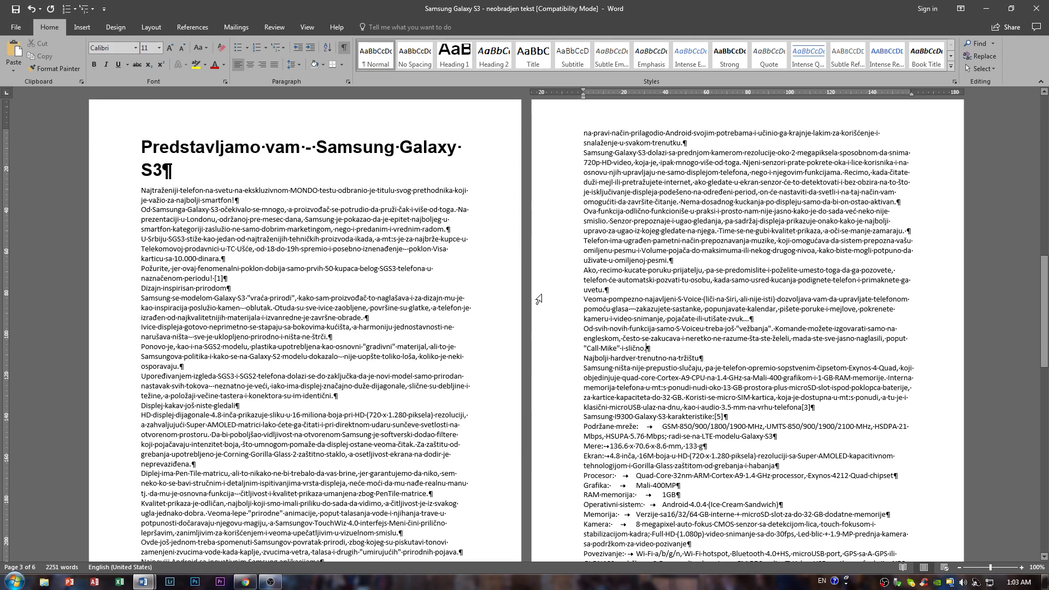
left_click(448, 62)
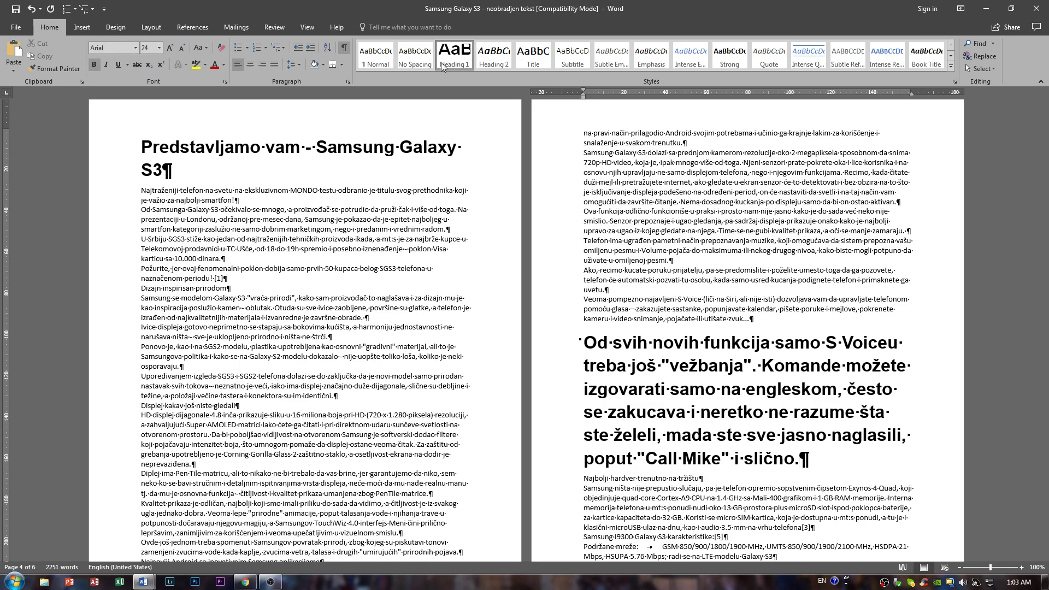
left_click(33, 9)
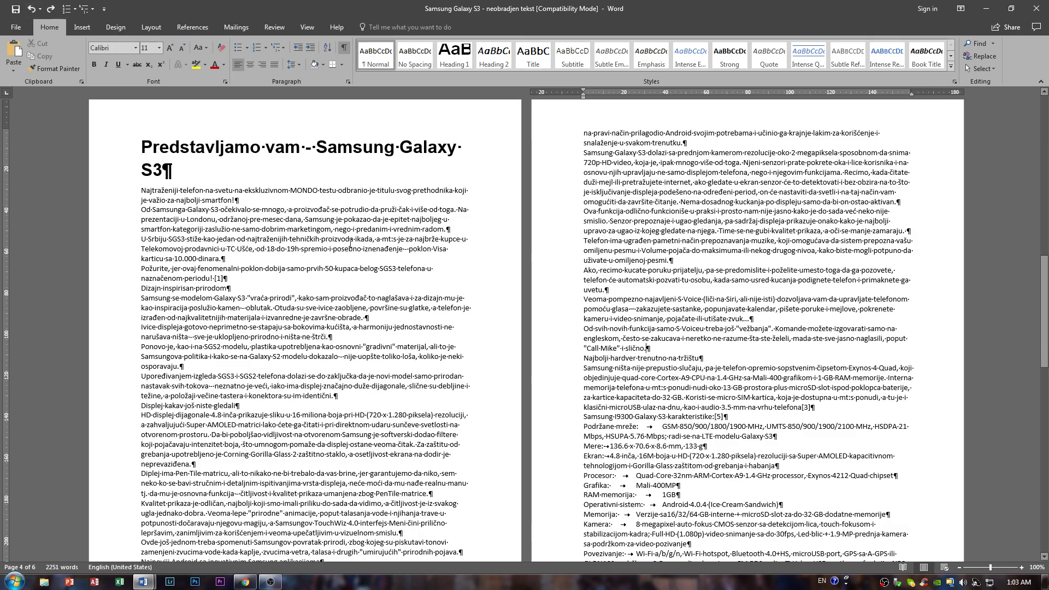
- Center the "Predstavljamo vam - Samsung Galaxy S3" title
scroll(164, 246, "up", 3)
left_click_drag(163, 249, 165, 185)
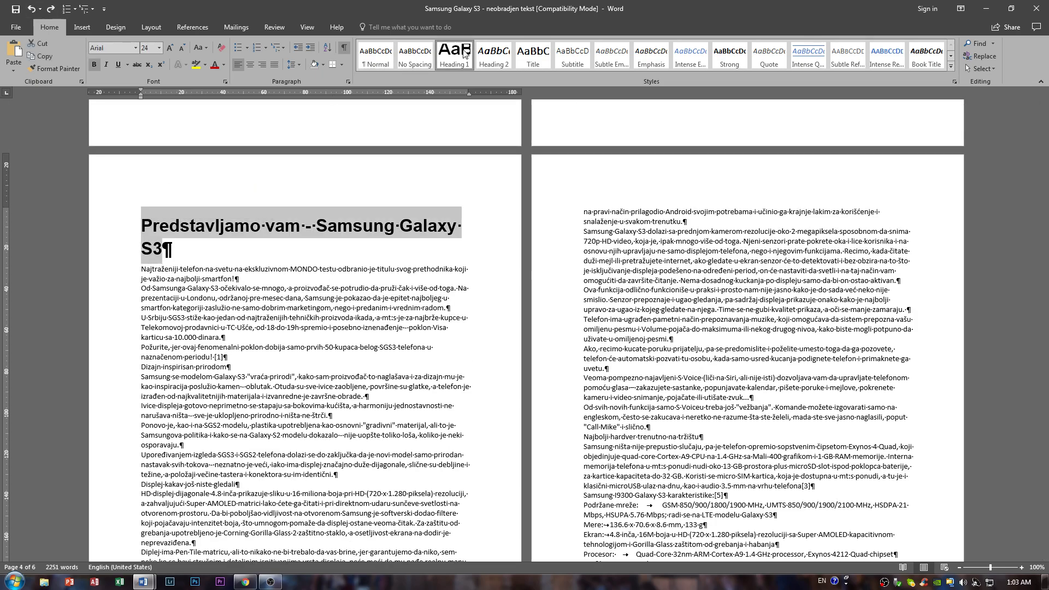
left_click(250, 64)
left_click(420, 225)
- Look through the article for the unstyled section headings, such as "Displej kakav još niste gledali" and "Najbolji hardver trenutno na tržištu"
scroll(318, 262, "down", 3)
scroll(318, 262, "down", 3)
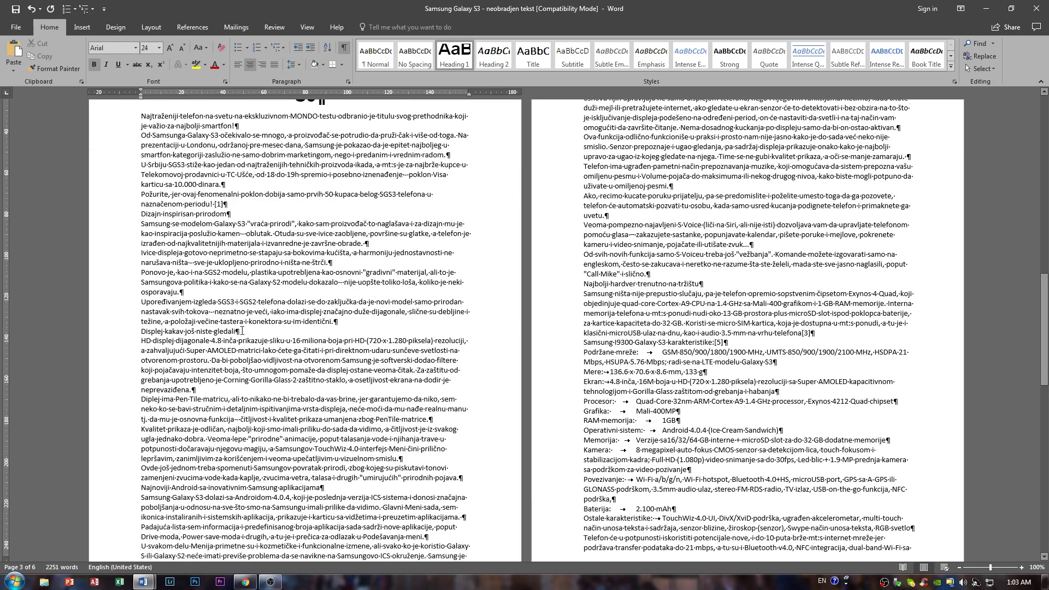
scroll(232, 359, "up", 3)
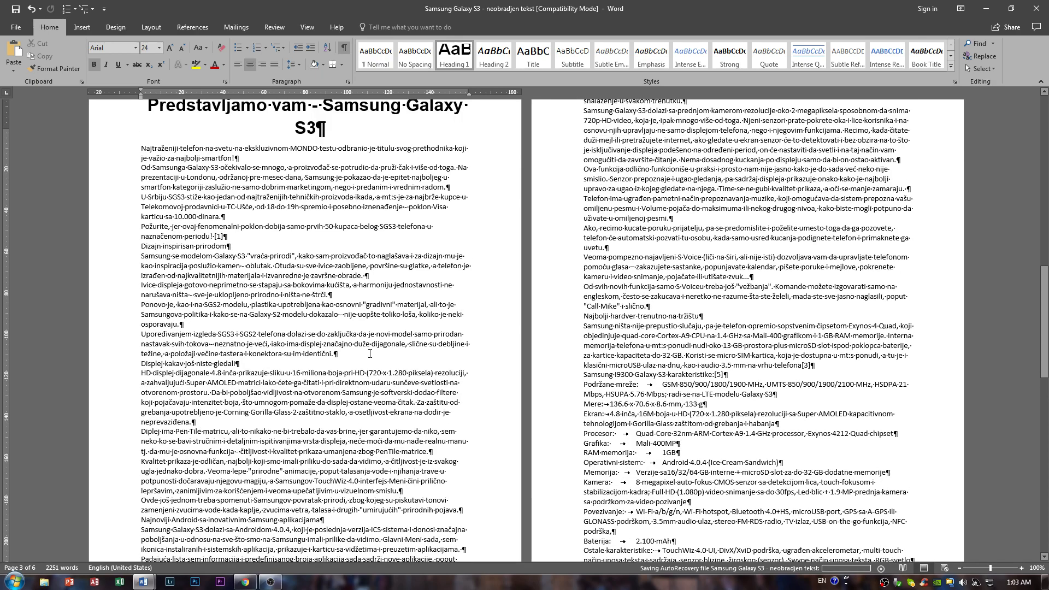
scroll(406, 302, "down", 3)
scroll(405, 302, "up", 3)
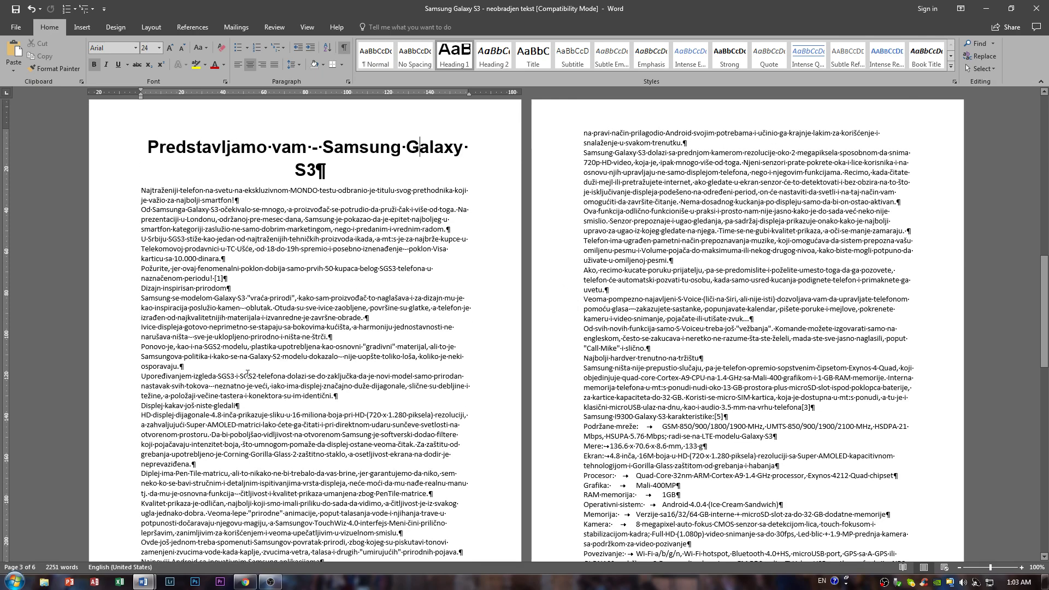
scroll(247, 373, "down", 8)
scroll(515, 371, "up", 2)
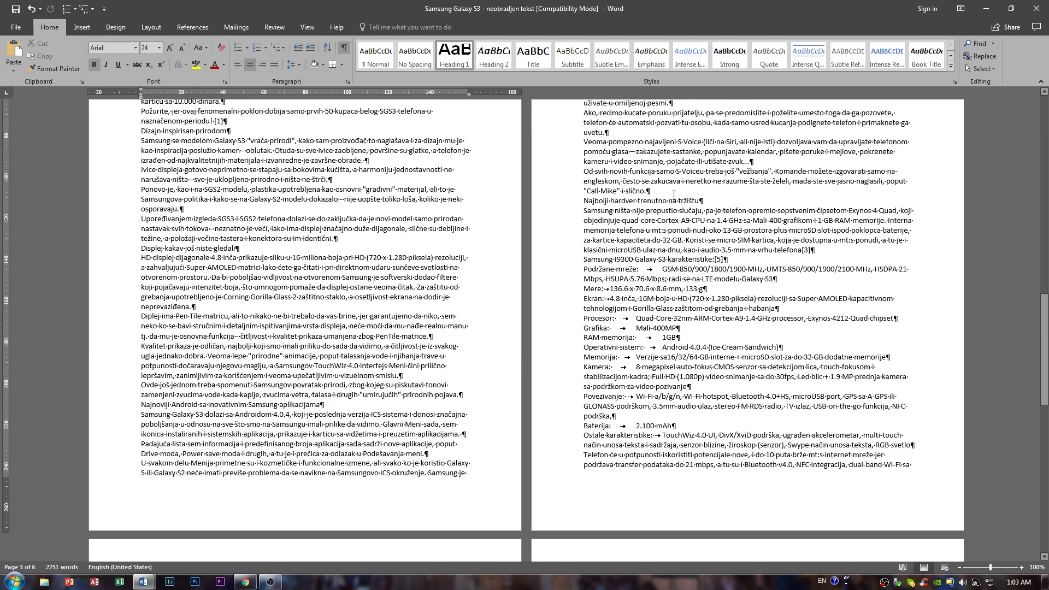
left_click(674, 195)
scroll(669, 186, "up", 2)
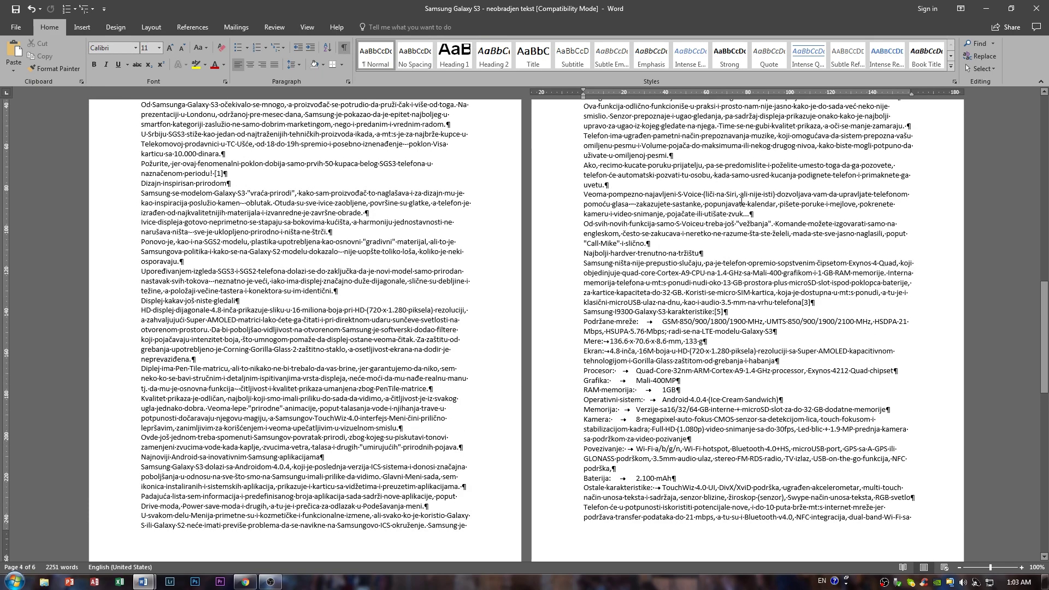
scroll(770, 220, "down", 13)
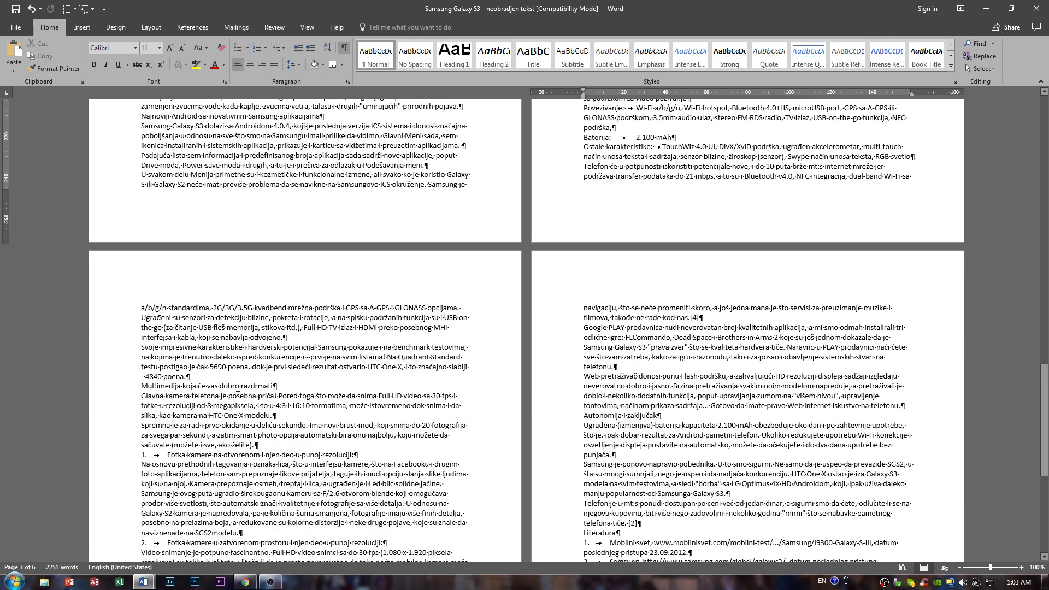
- Apply Heading 2 to "Multimedija koja će vas dobro razdrmati" and modify the style to Arial, 18 pt, without italics
left_click(373, 457)
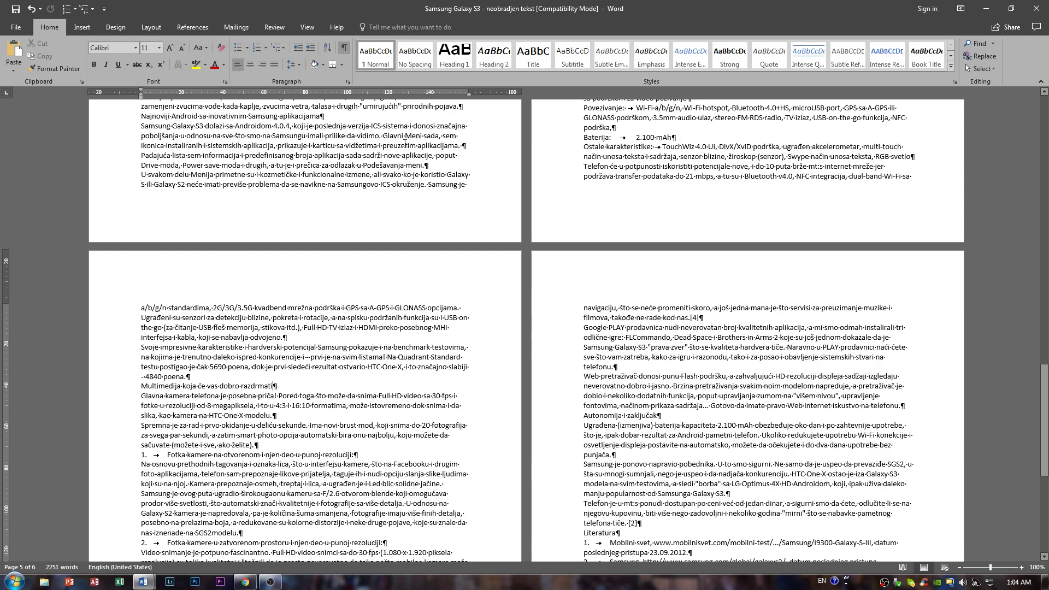
right_click(503, 62)
left_click(516, 80)
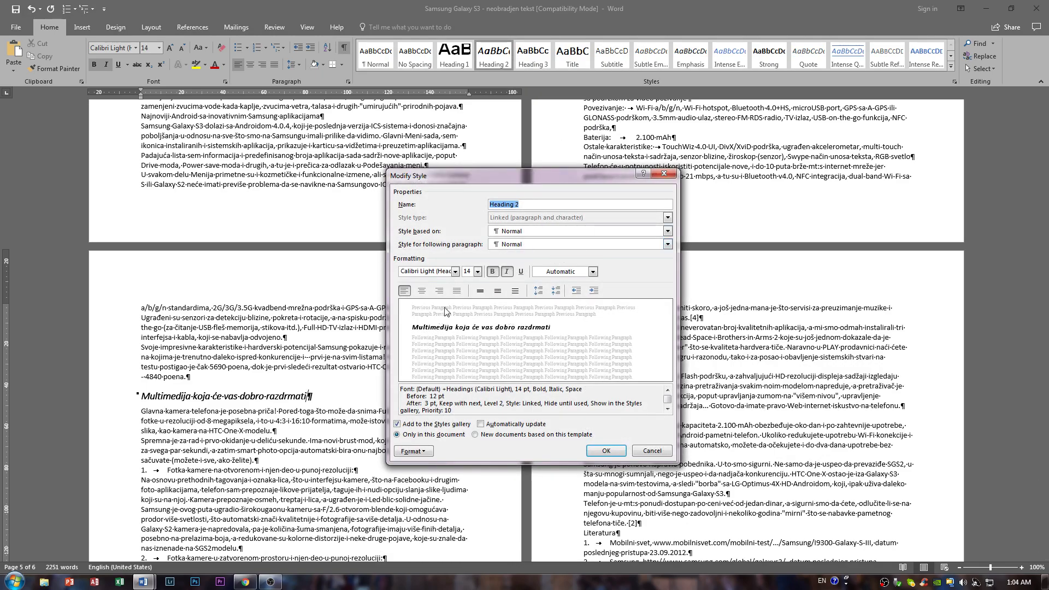
left_click(455, 271)
left_click(410, 308)
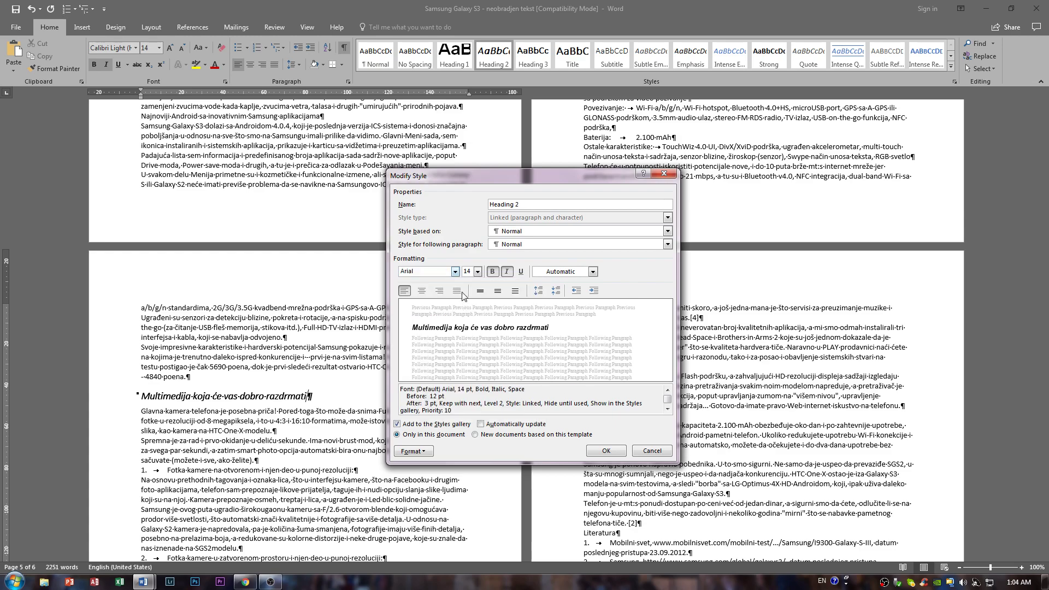
left_click(478, 271)
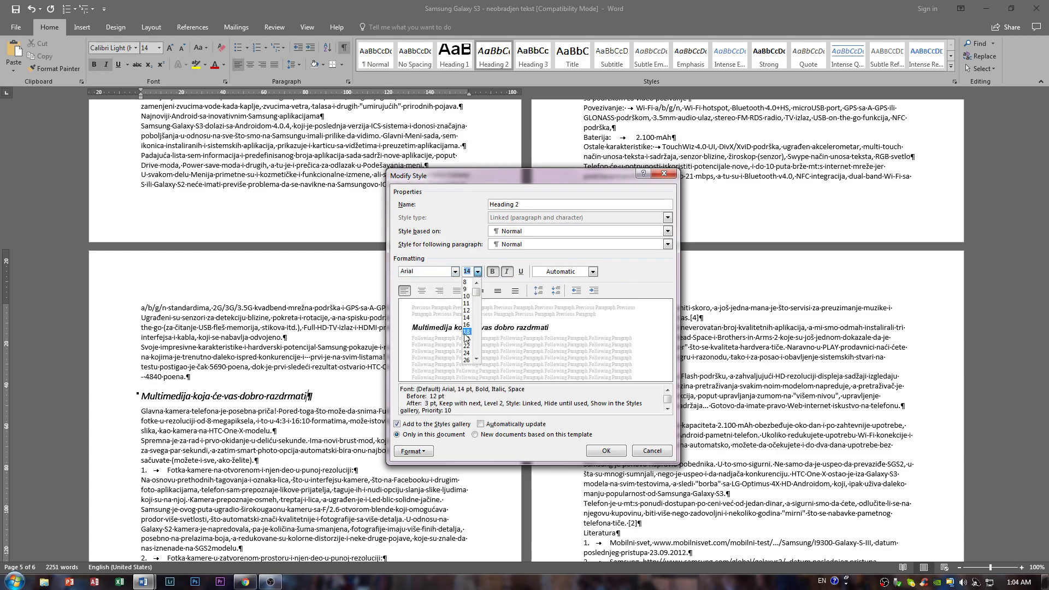
left_click(467, 338)
left_click(510, 272)
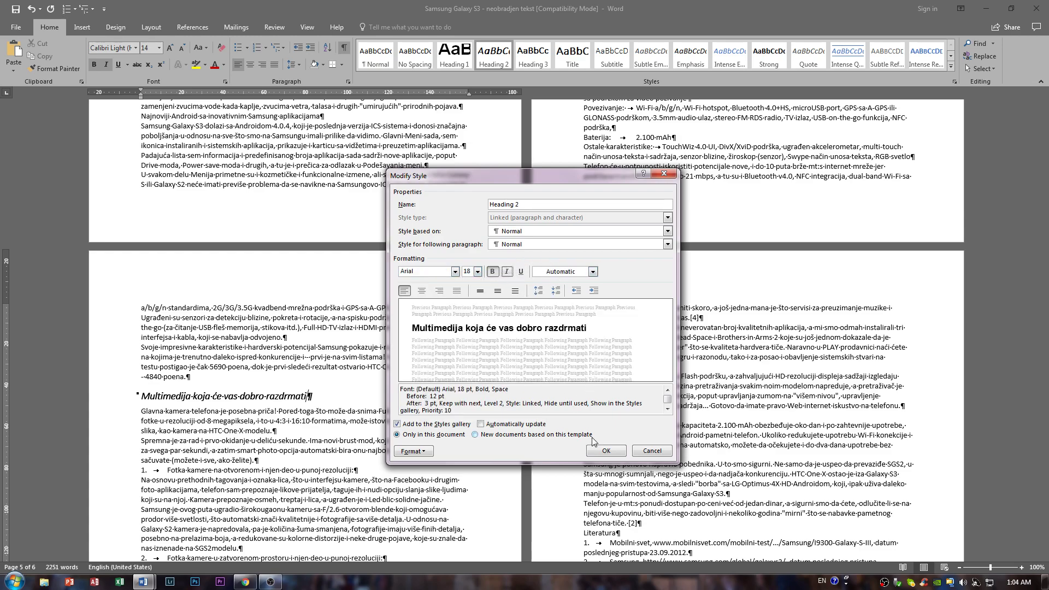
left_click(601, 453)
- Review the main title and the section headings through the article, checking the style applied to "Dizajn inspirisan prirodom" and the title
scroll(494, 308, "down", 2)
scroll(494, 308, "down", 10)
scroll(619, 286, "up", 17)
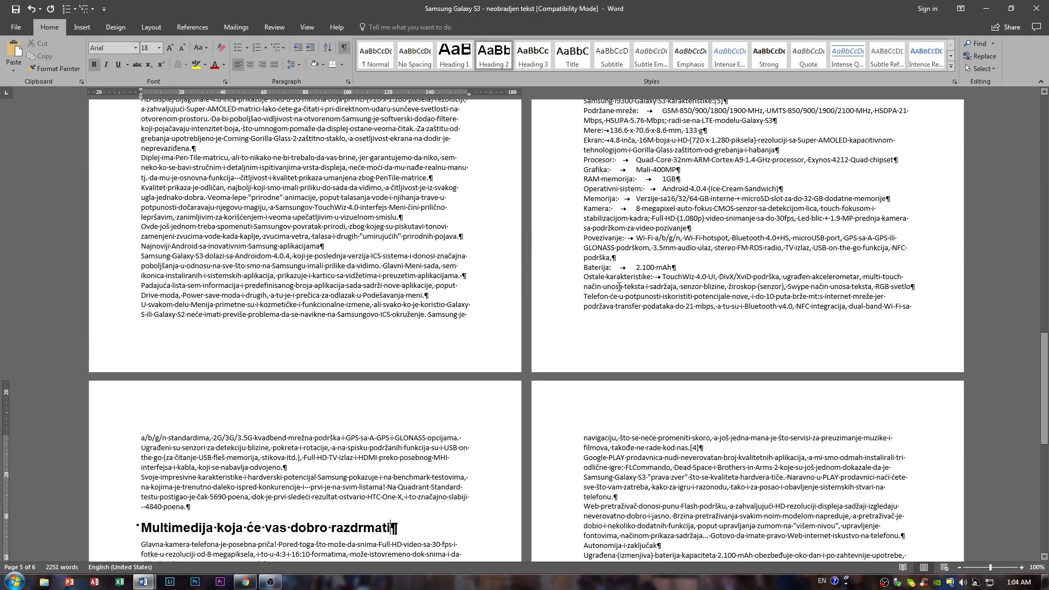
scroll(619, 286, "up", 12)
left_click(341, 239)
scroll(392, 286, "up", 3)
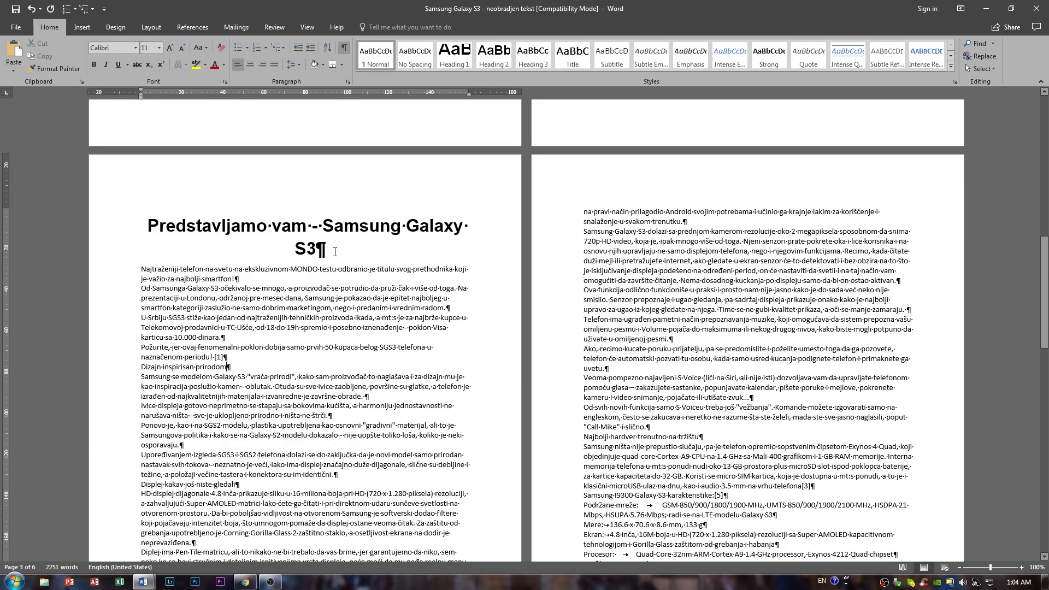
left_click(359, 226)
scroll(343, 252, "up", 6)
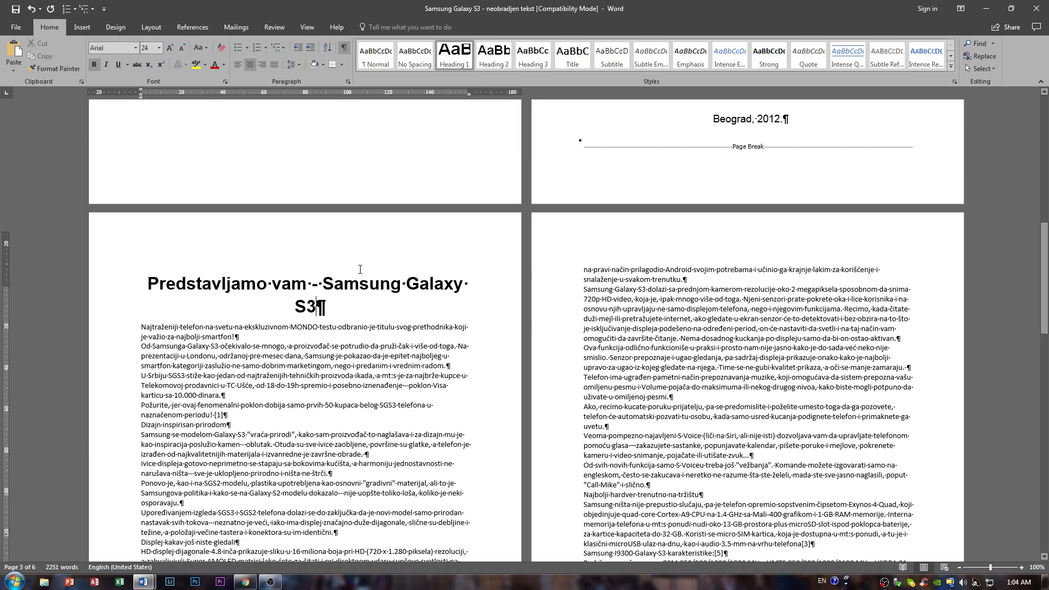
scroll(251, 471, "down", 7)
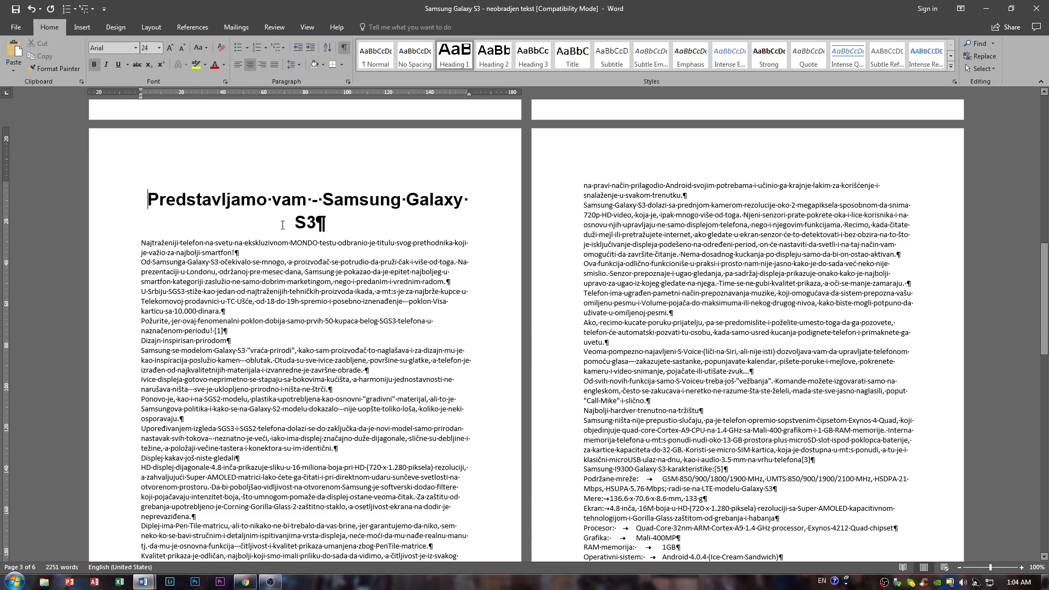
scroll(335, 206, "down", 8)
scroll(330, 290, "up", 7)
scroll(331, 290, "up", 3)
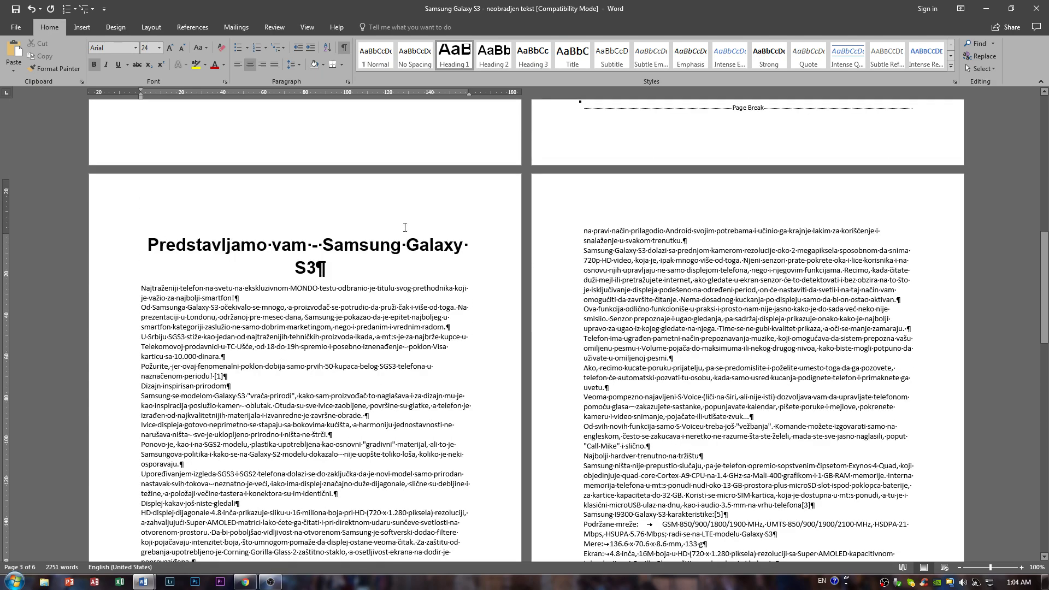